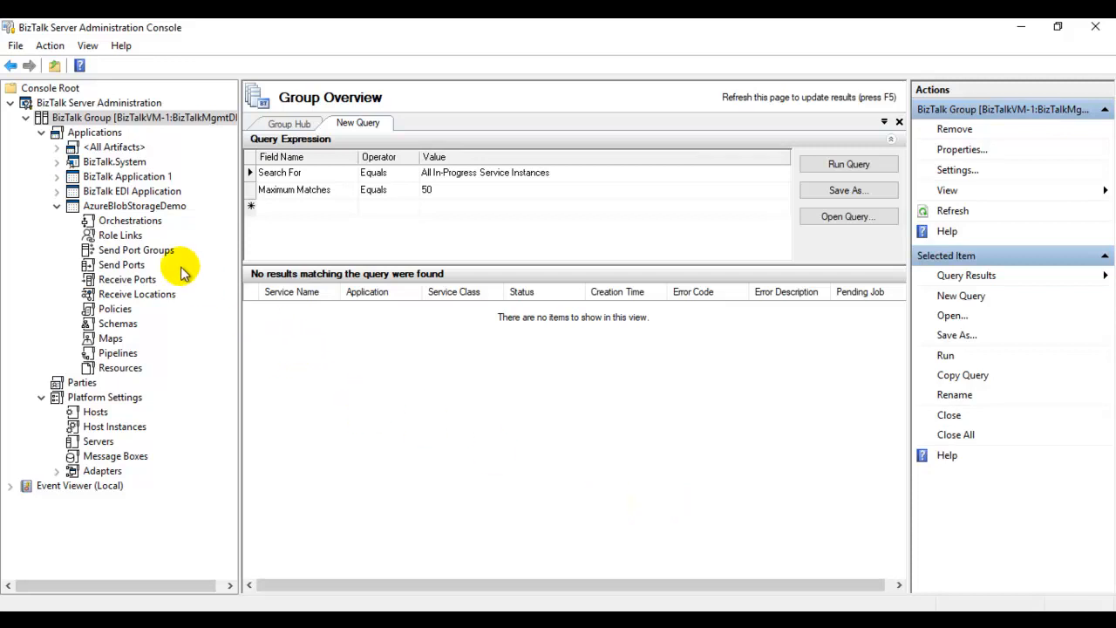
Step: Show the receive locations of the AzureBlobStorageDemo application and widen the URI and Name columns to fit their contents
left_click(161, 212)
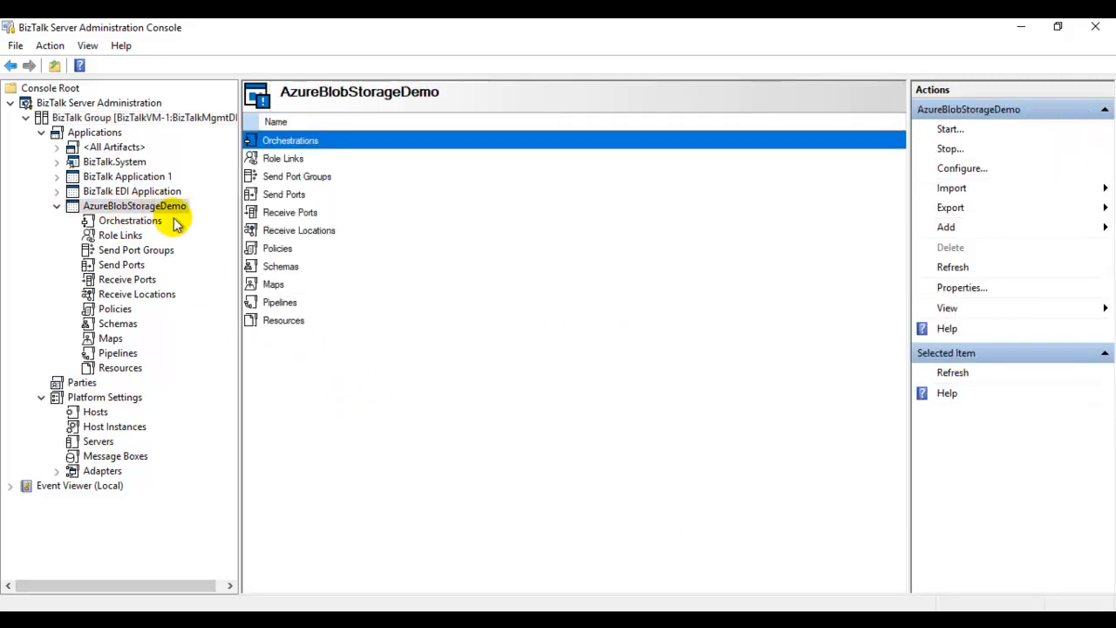
left_click(153, 297)
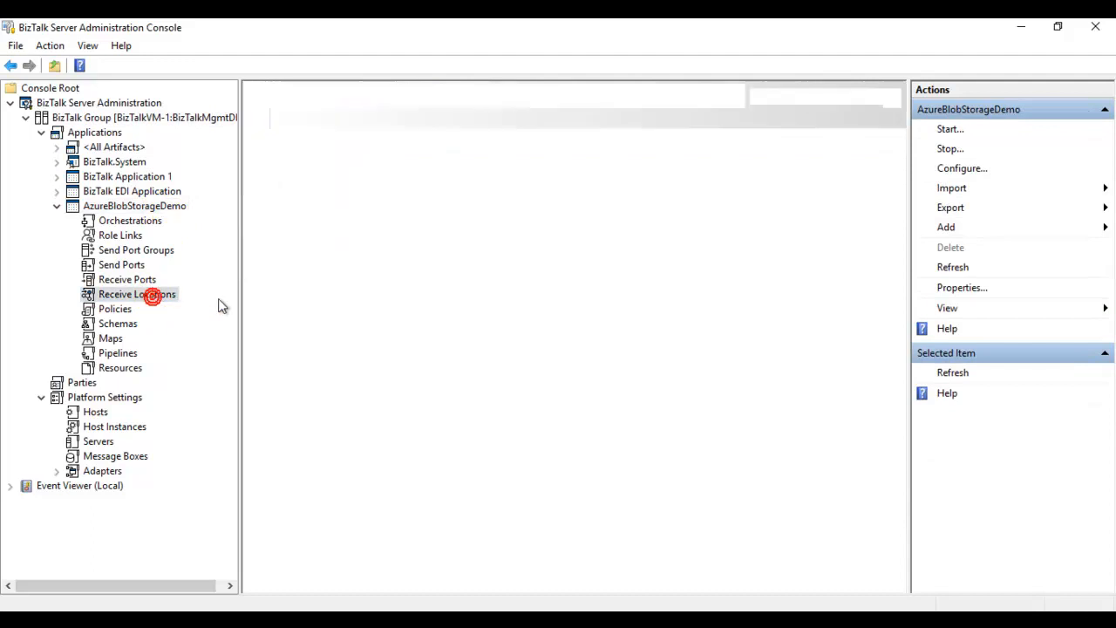
left_click(426, 218)
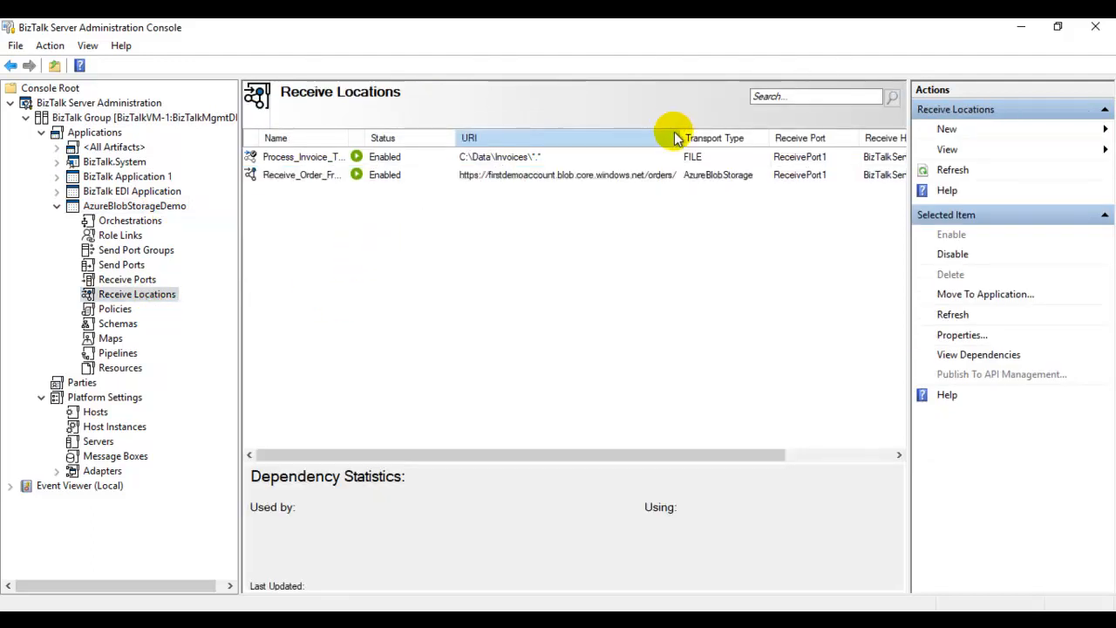
left_click_drag(679, 138, 798, 157)
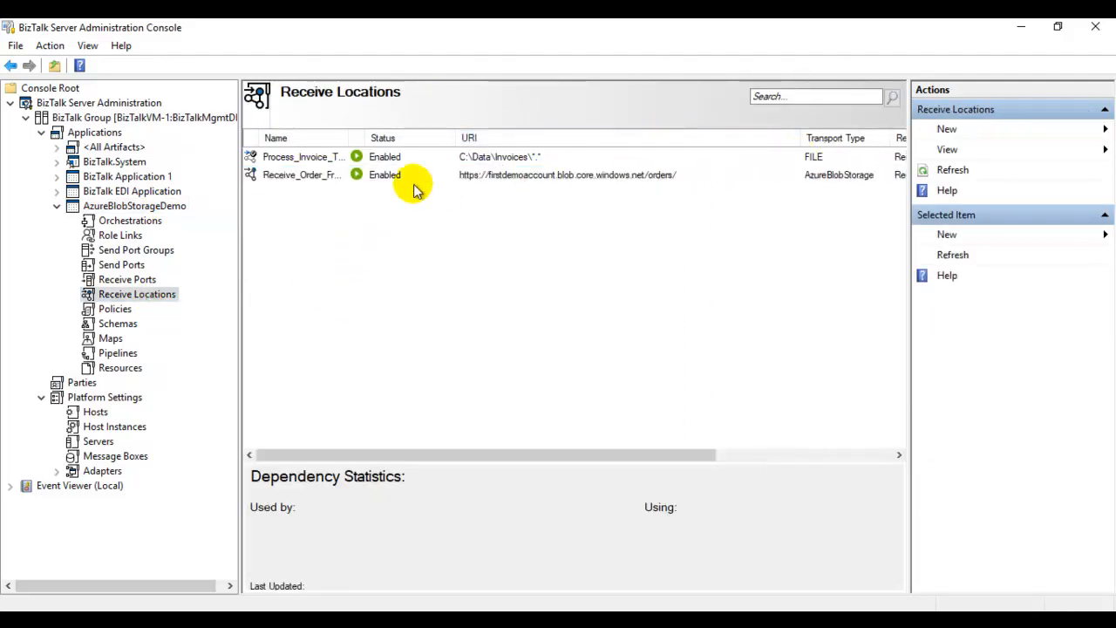
left_click(328, 174)
left_click_drag(349, 138, 436, 137)
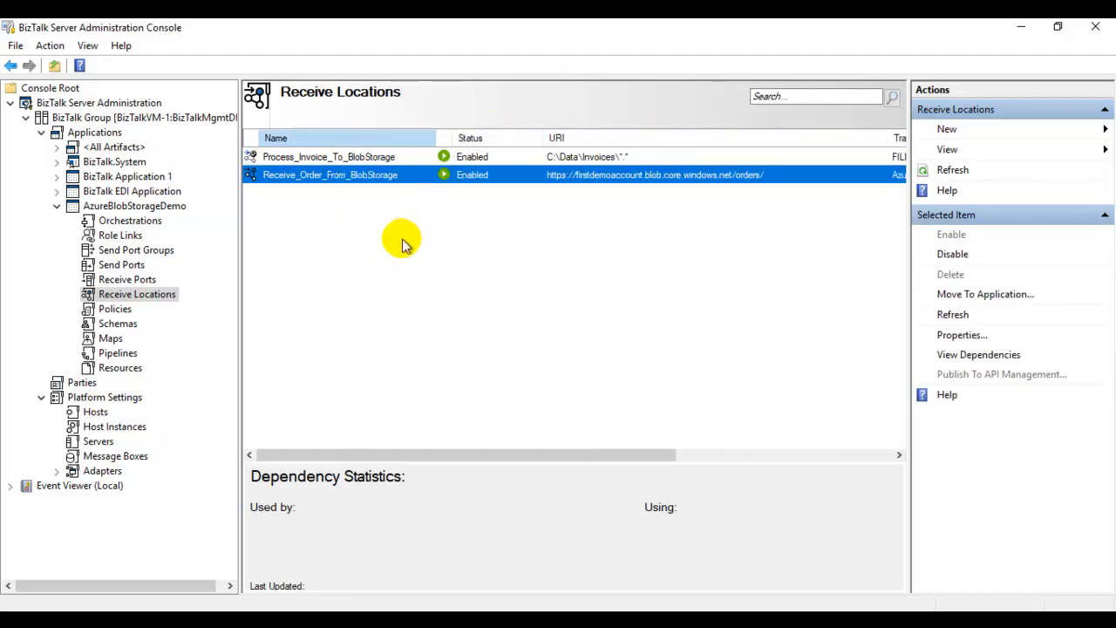
left_click(402, 240)
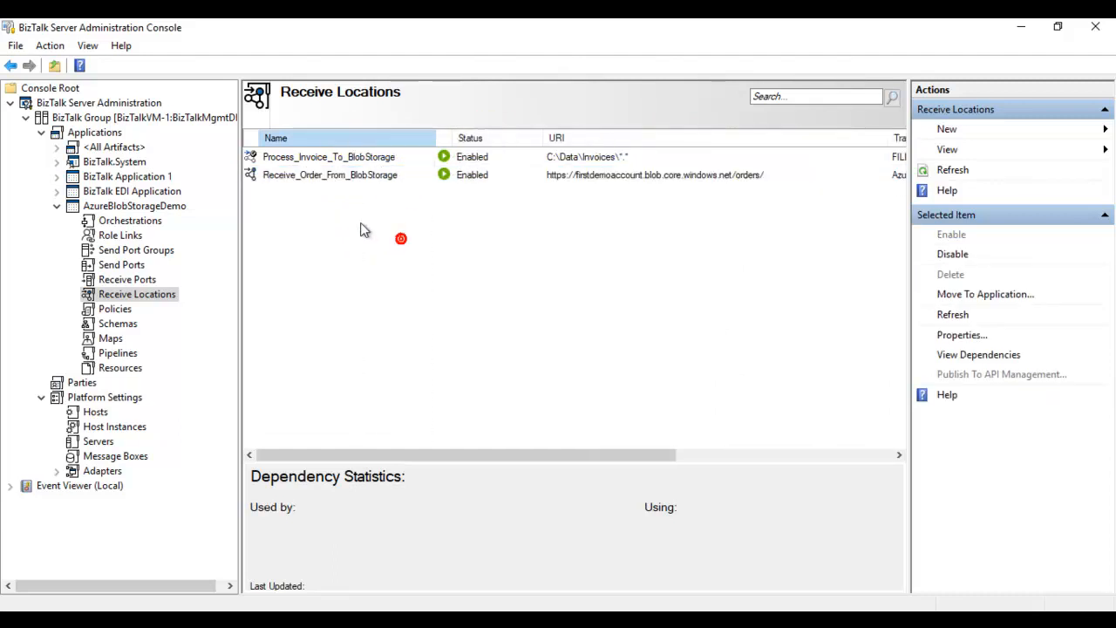
Step: Examine the Receive_Order_From_BlobStorage and Process_Invoice_To_BlobStorage receive locations and compare their URIs
left_click(301, 177)
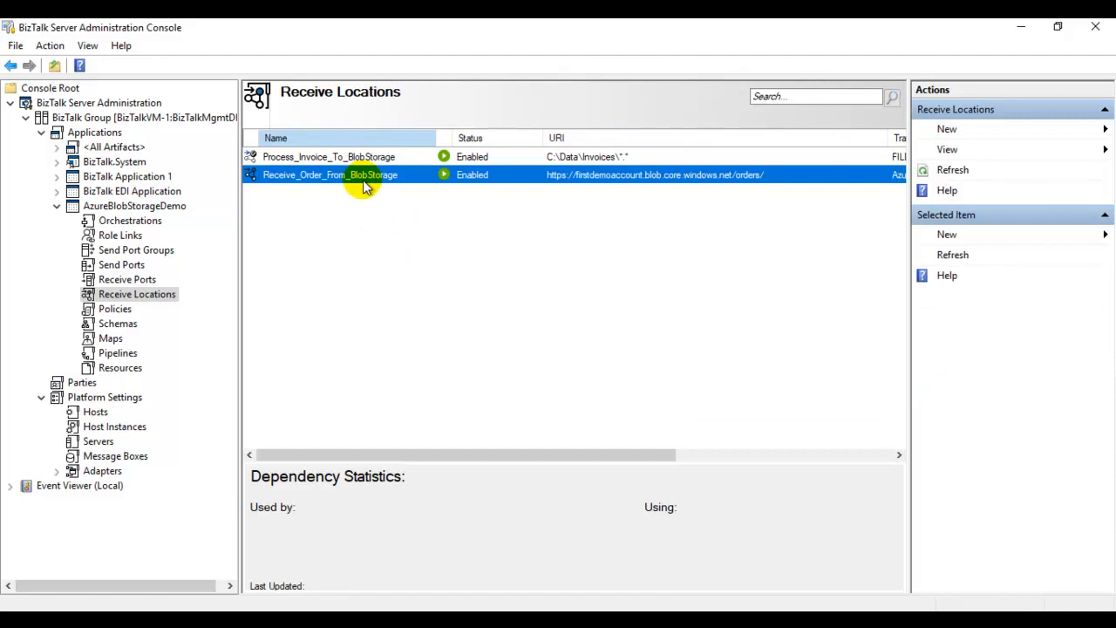
left_click(295, 162)
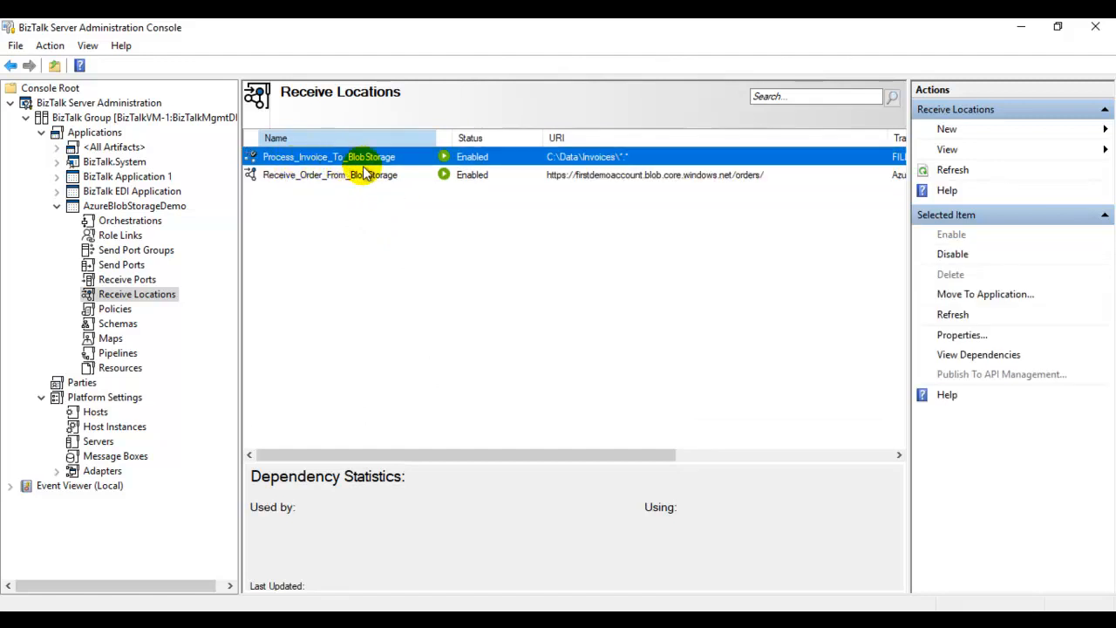
left_click(384, 177)
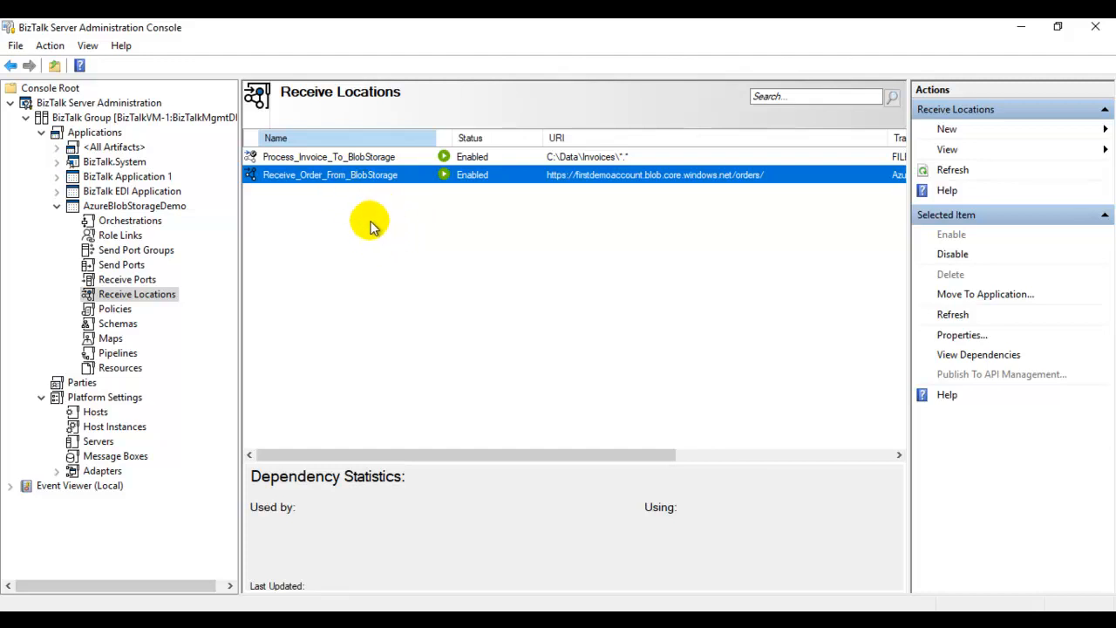
left_click(369, 157)
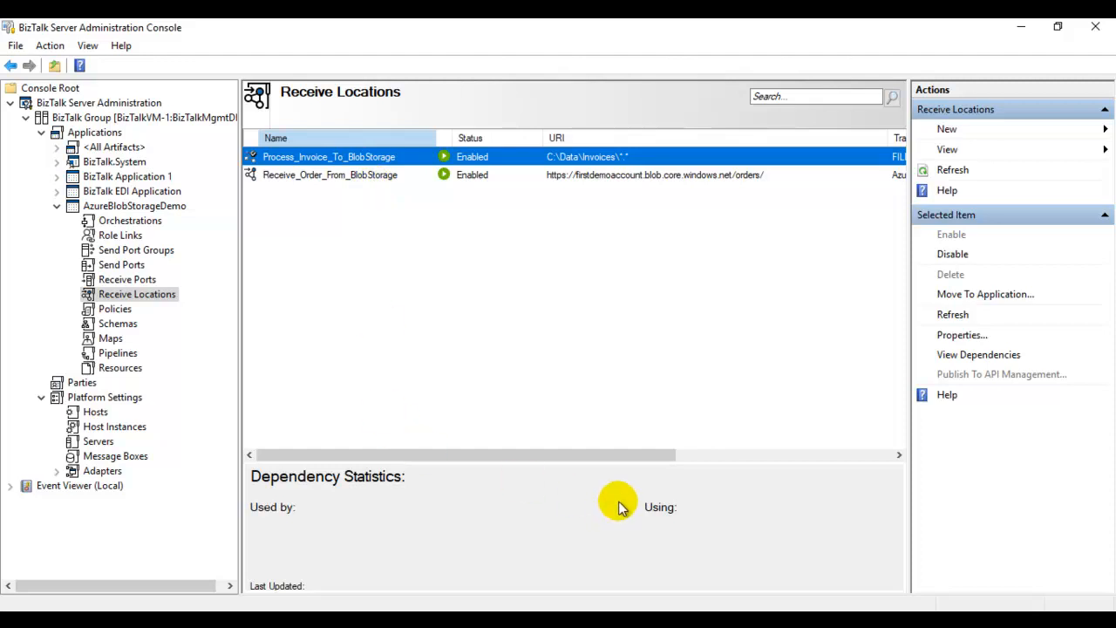
left_click(348, 179)
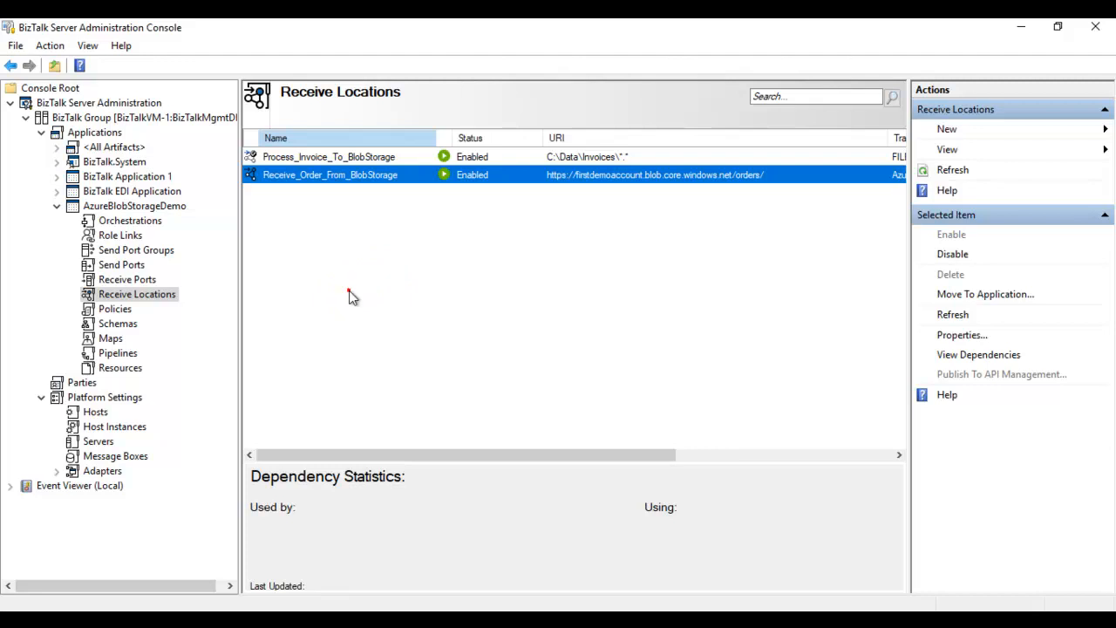
left_click(349, 293)
left_click(389, 242)
Step: Open the properties of Receive_Order_From_BlobStorage, check the available transport types, and open its AzureBlobStorage transport configuration
double_click(296, 176)
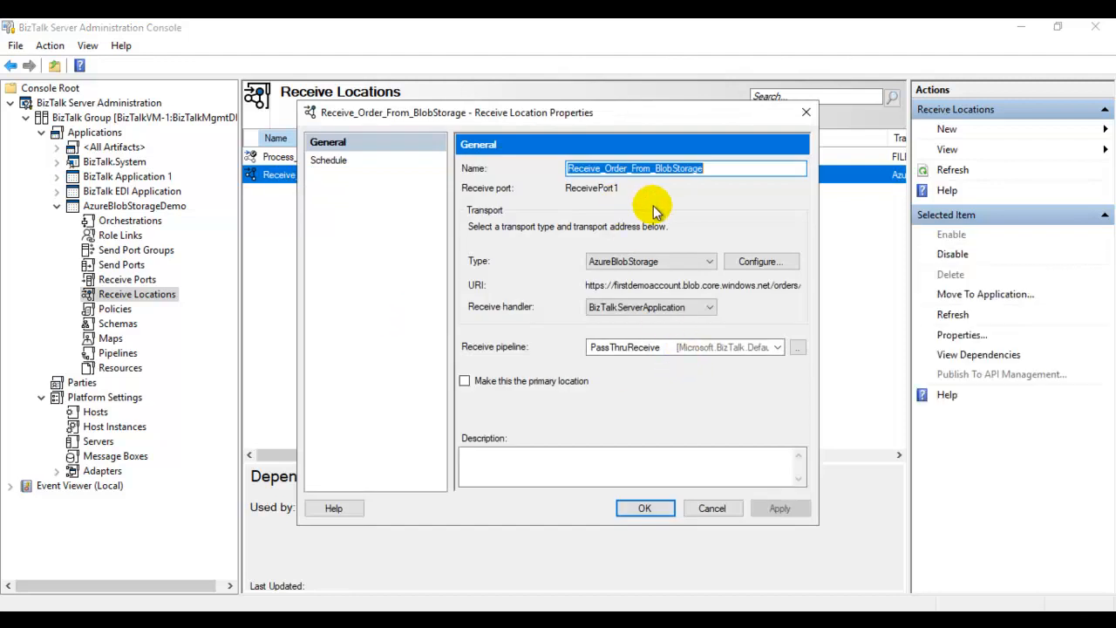
left_click(709, 262)
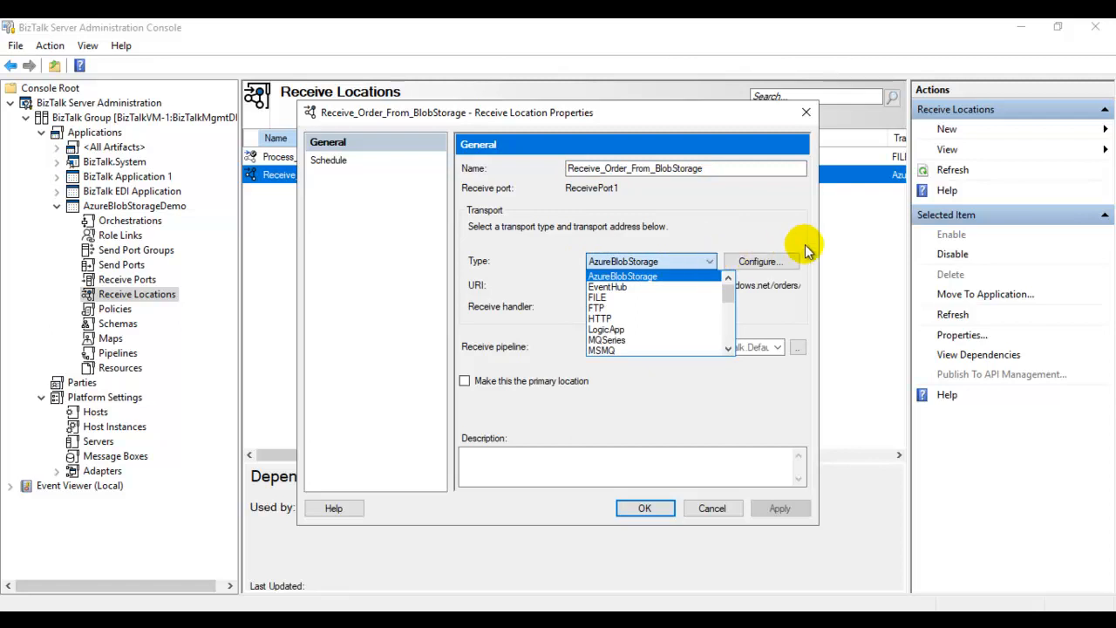
left_click(771, 263)
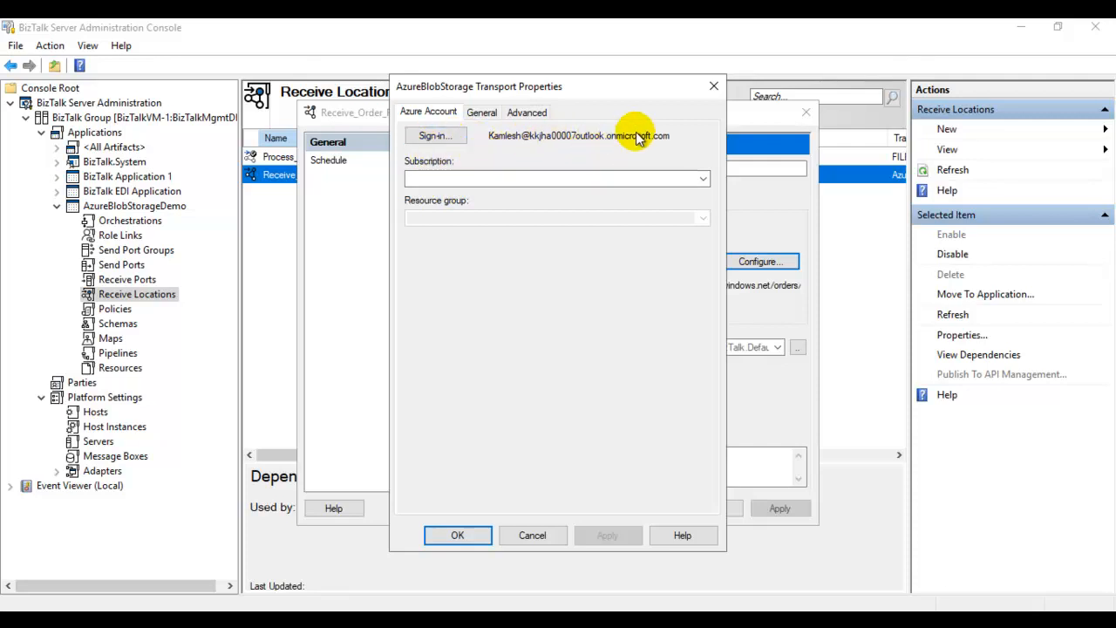
Step: Select the Pay-As-You-Go subscription for the Azure account, keeping LA-RG-1 as the resource group
left_click(702, 179)
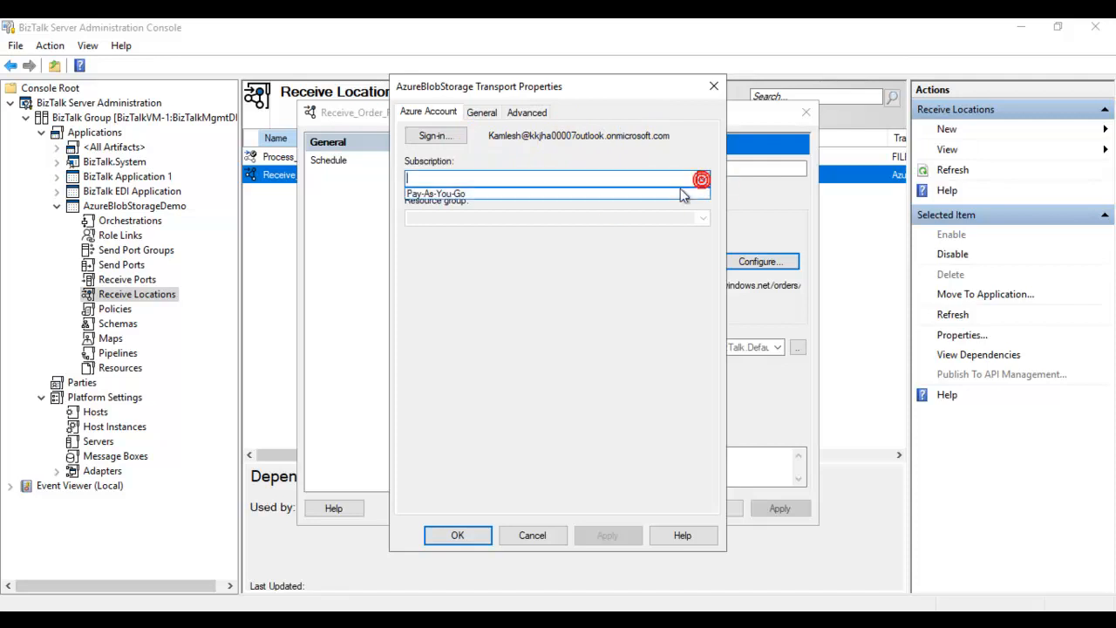
left_click(485, 193)
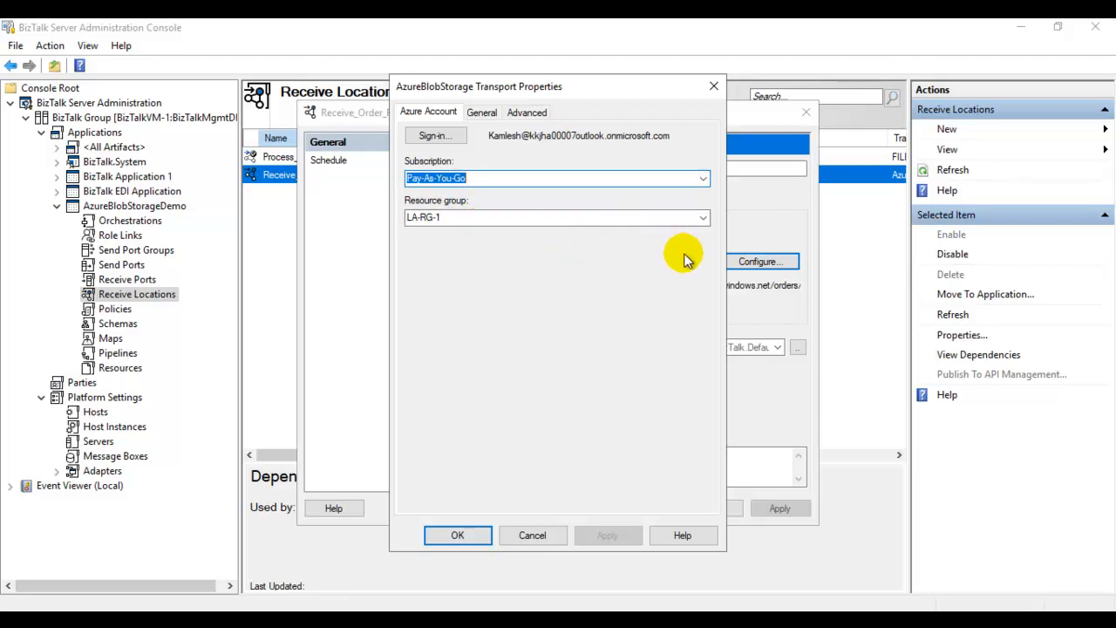
left_click(704, 219)
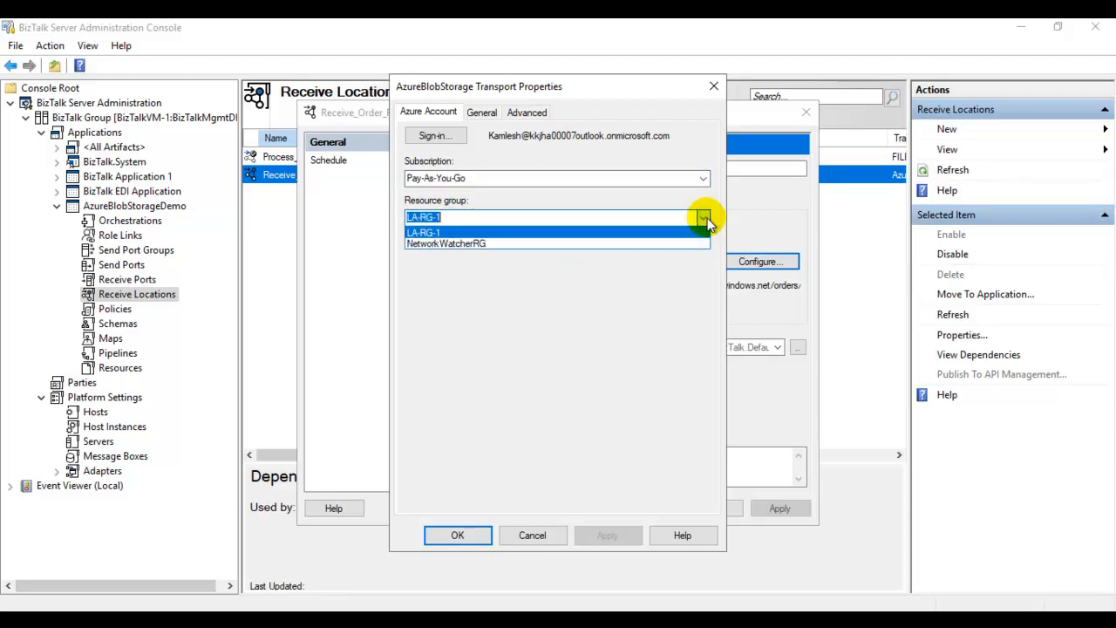
left_click(704, 220)
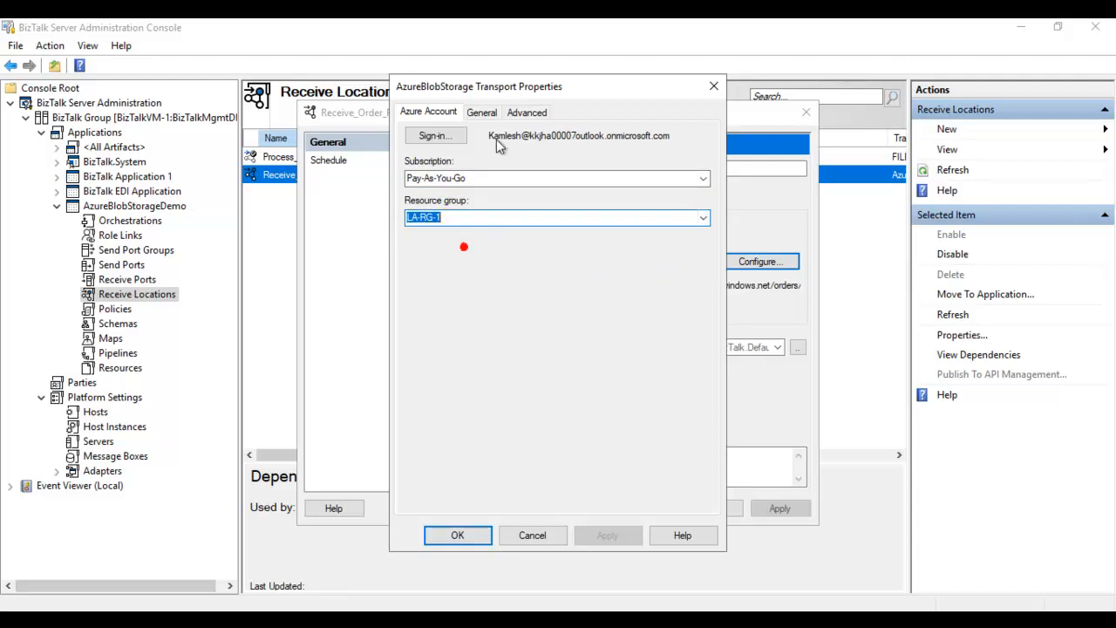
Step: Review the transport's storage authentication, blob container and polling interval settings, and close the receive location properties without saving
left_click(482, 113)
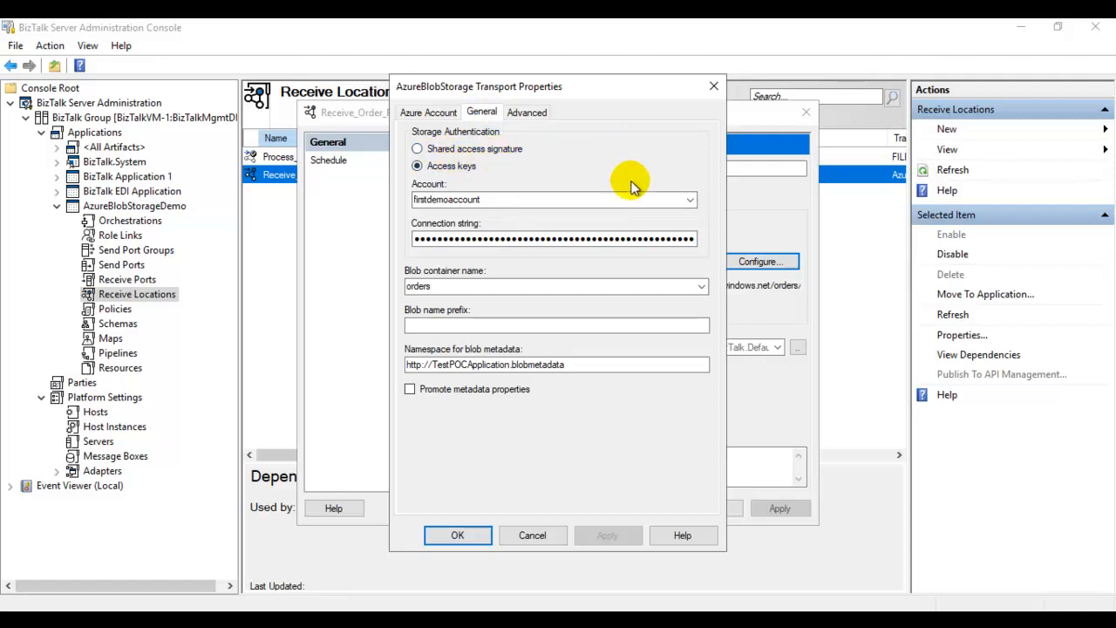
left_click(443, 168)
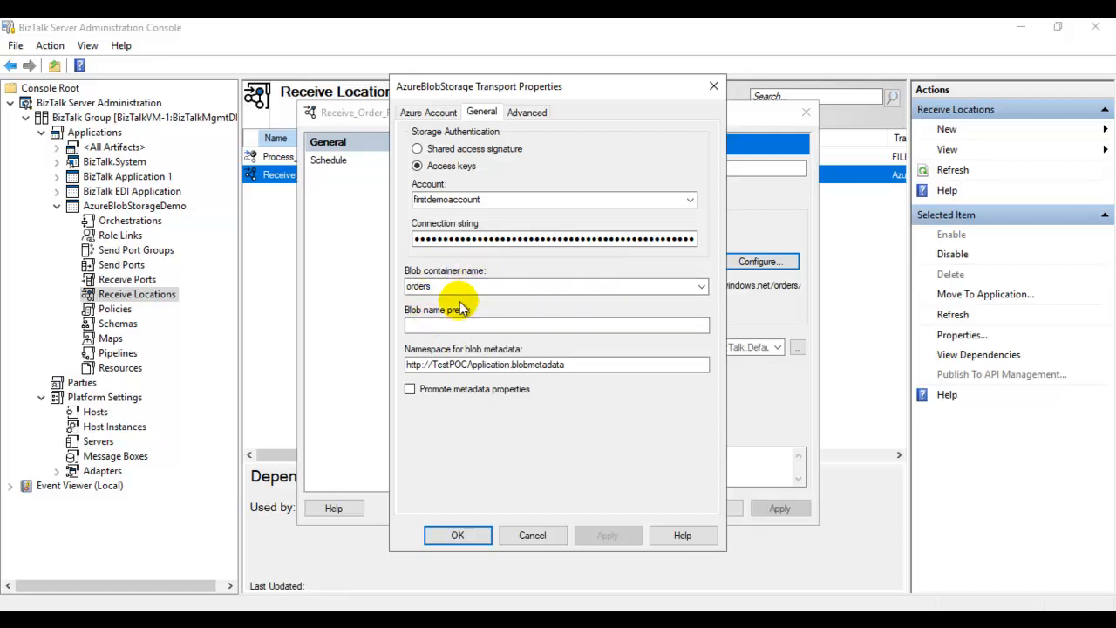
left_click(537, 112)
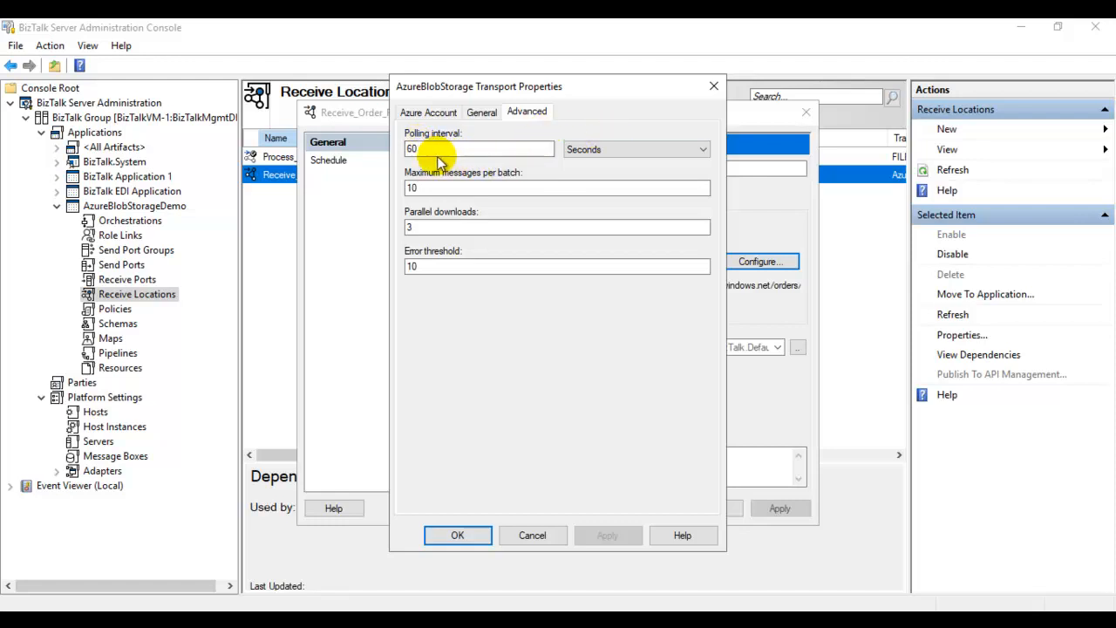
left_click(622, 150)
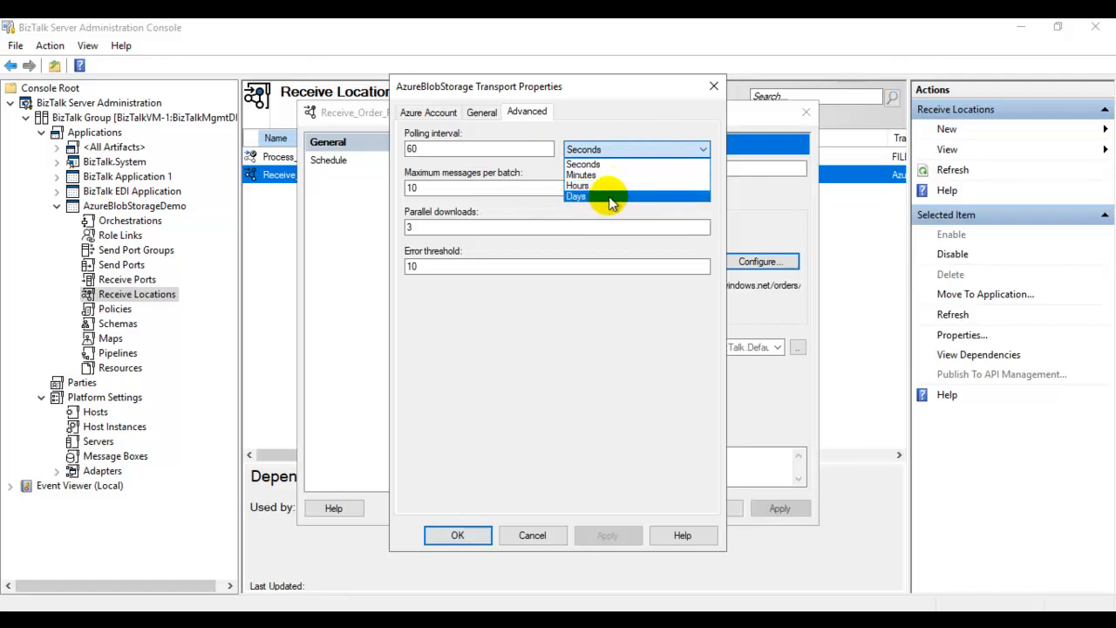
left_click(637, 123)
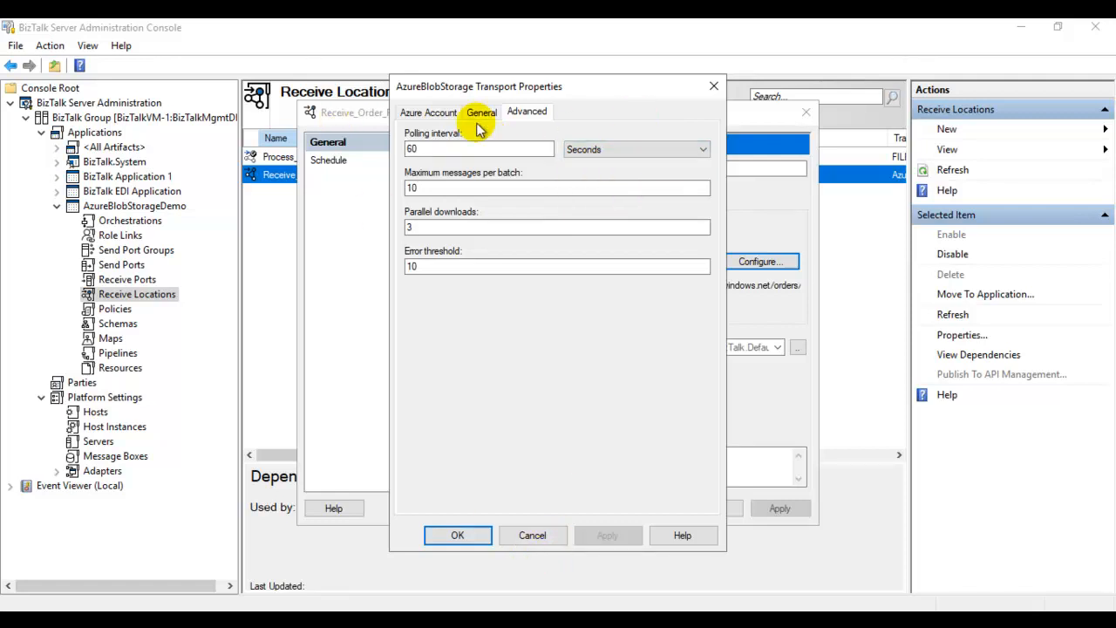
left_click(532, 534)
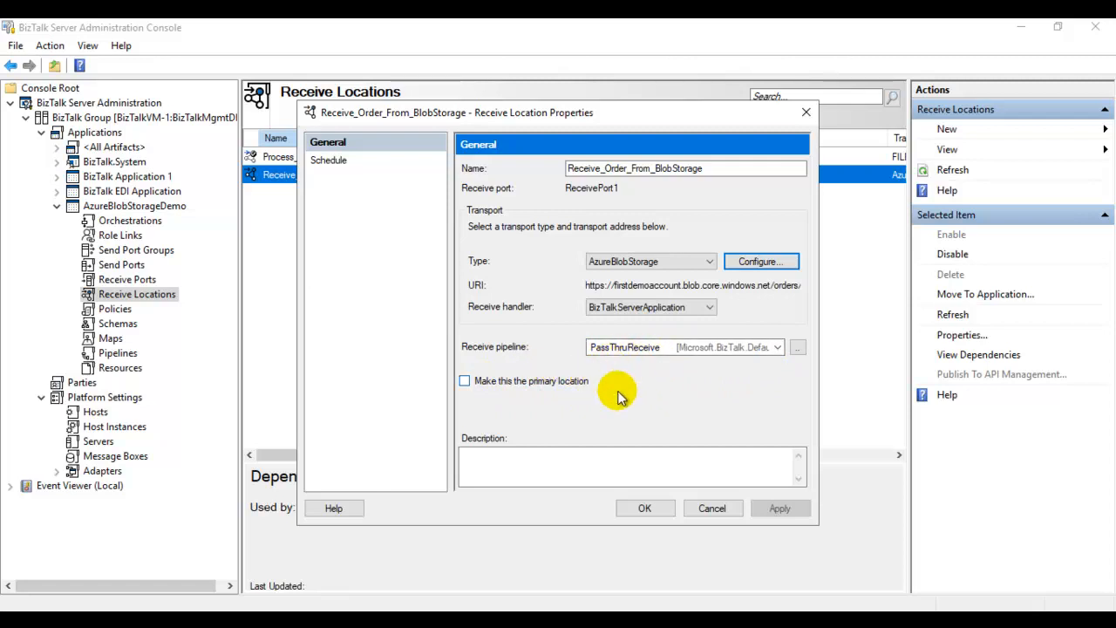
left_click(710, 513)
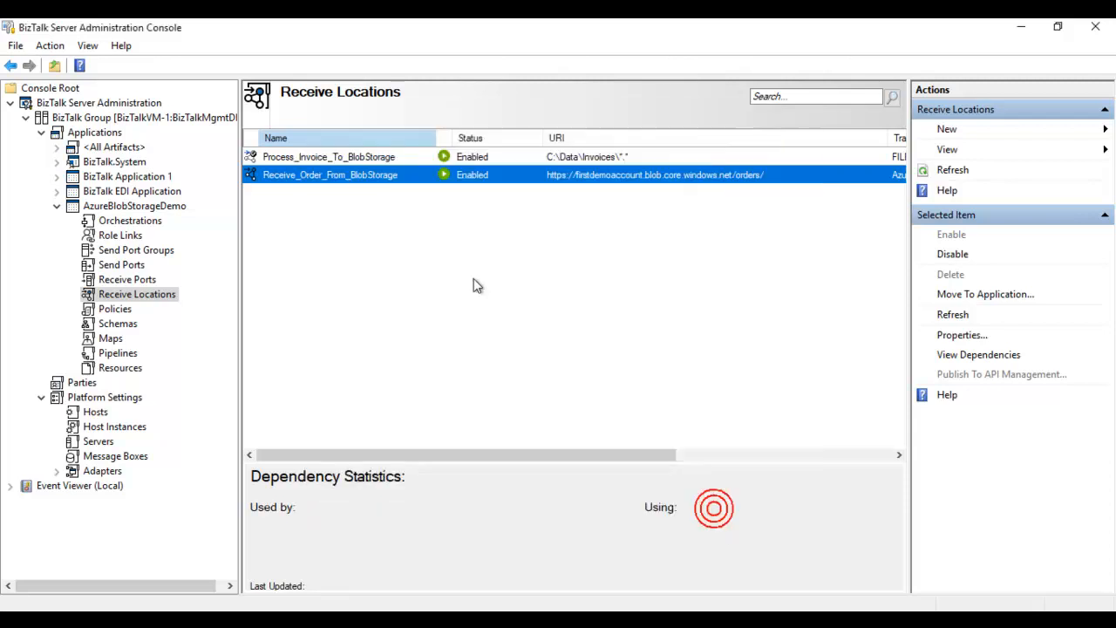
Step: Show the application's send ports and widen the URI column to reveal the full addresses
left_click(126, 265)
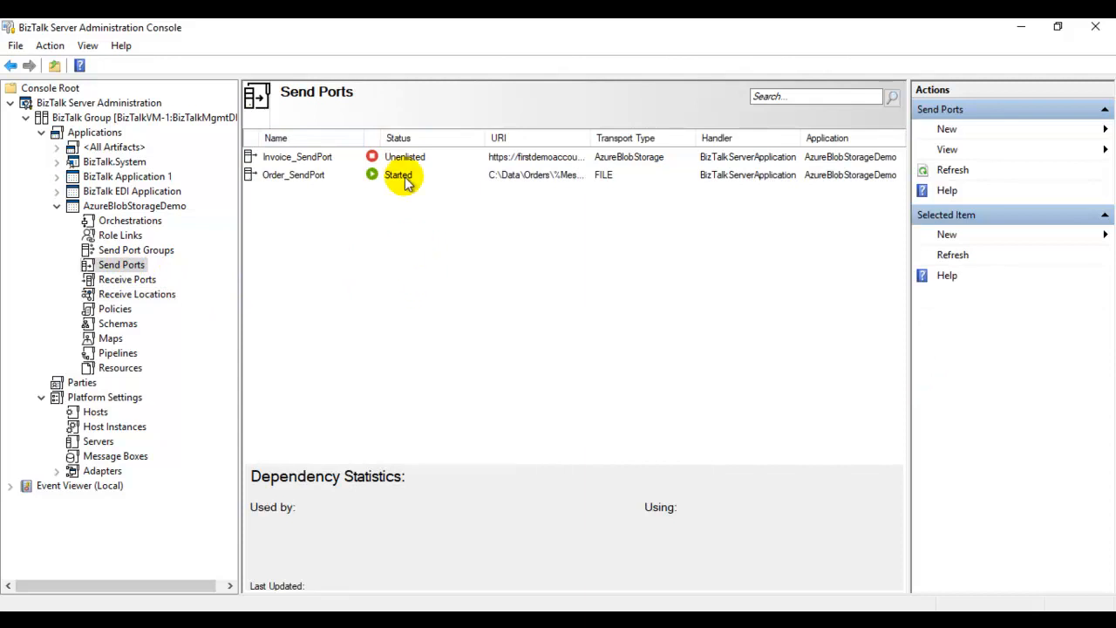
left_click_drag(375, 140, 366, 141)
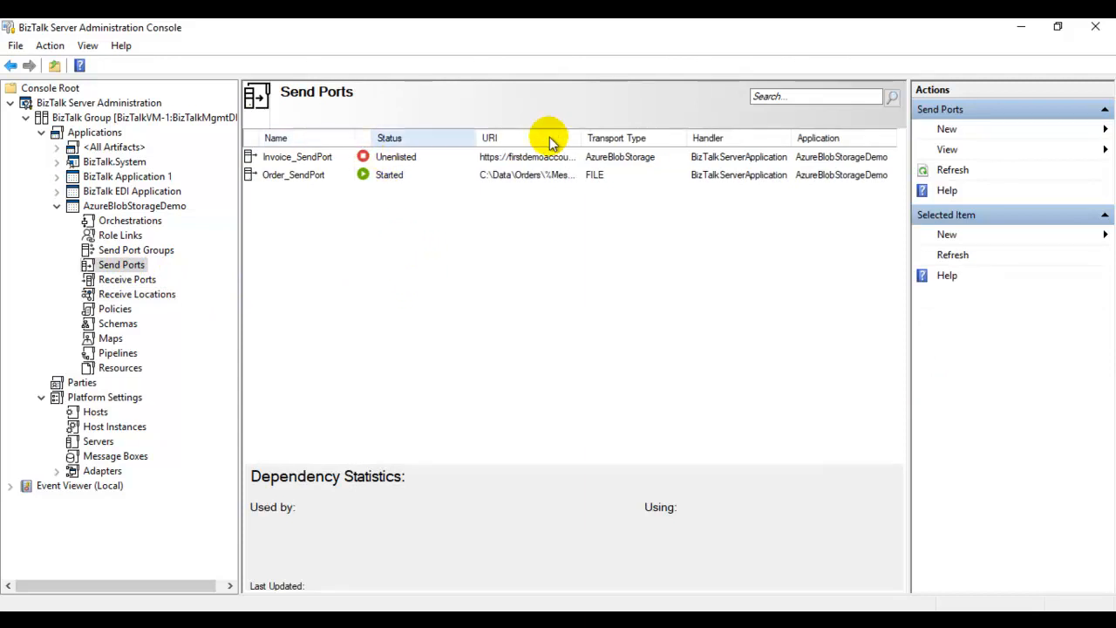
left_click_drag(580, 141, 789, 144)
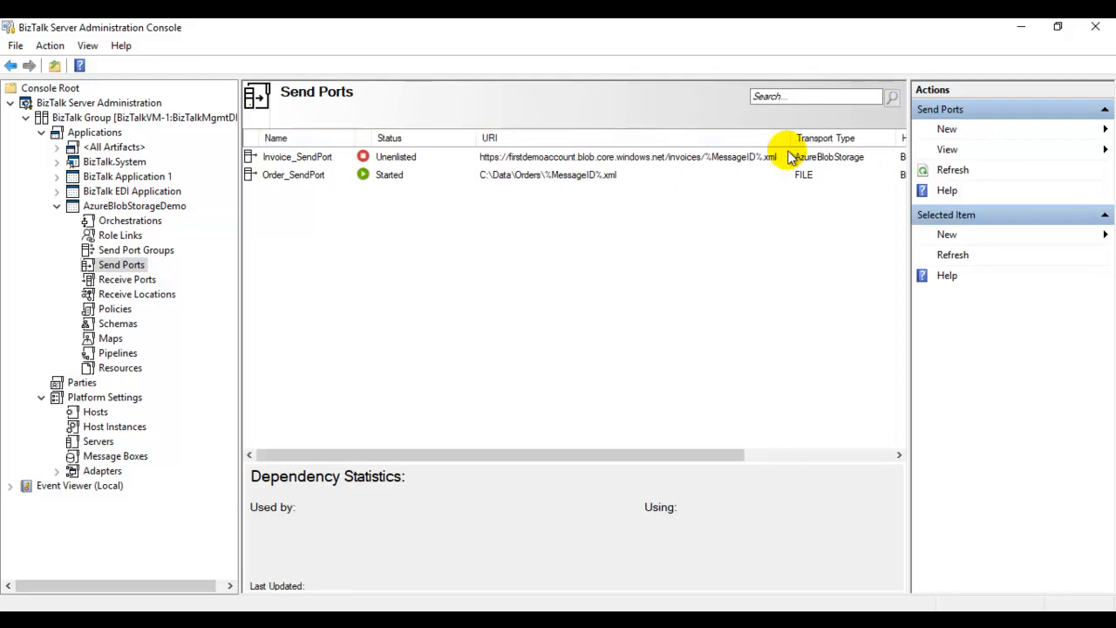
Step: Examine the status, URI and transport type of Order_SendPort and Invoice_SendPort, and compare the send ports with the receive locations
left_click(298, 177)
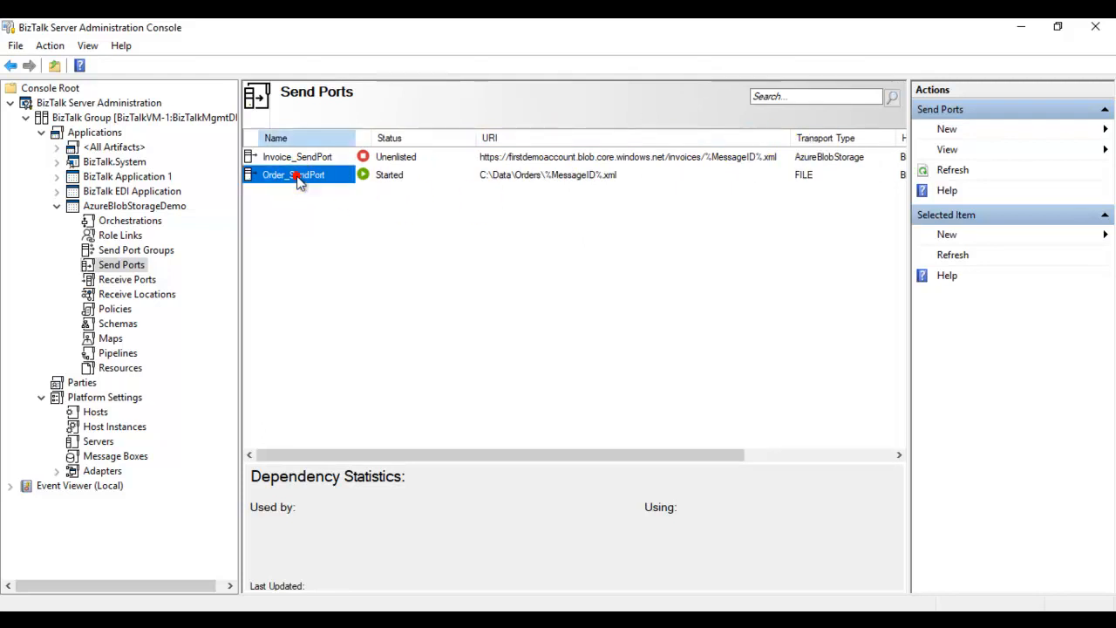
left_click(579, 210)
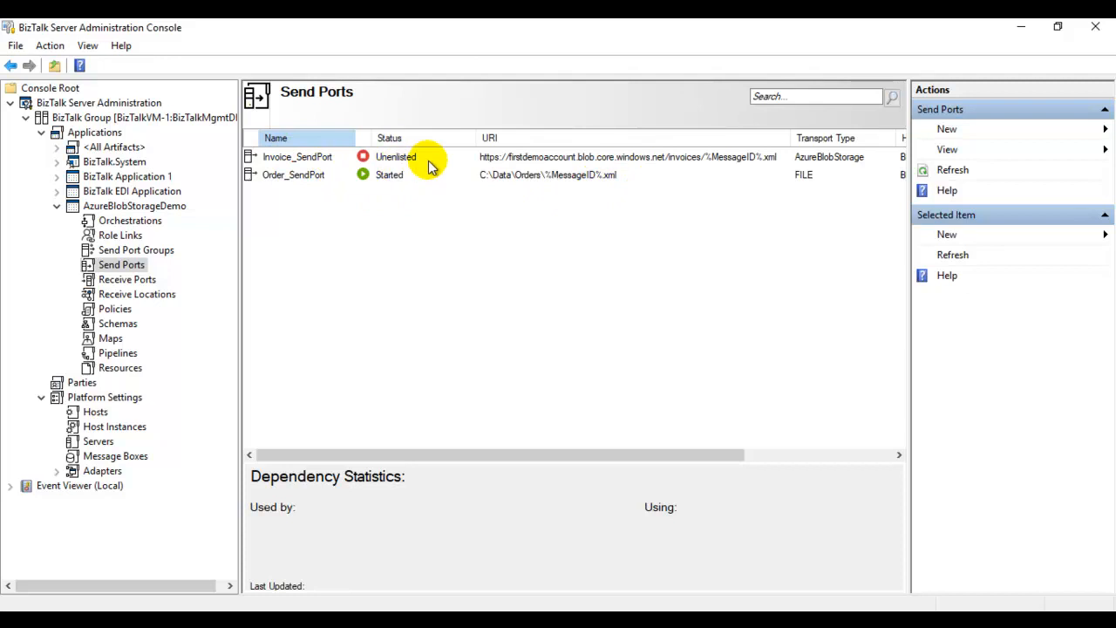
left_click(305, 159)
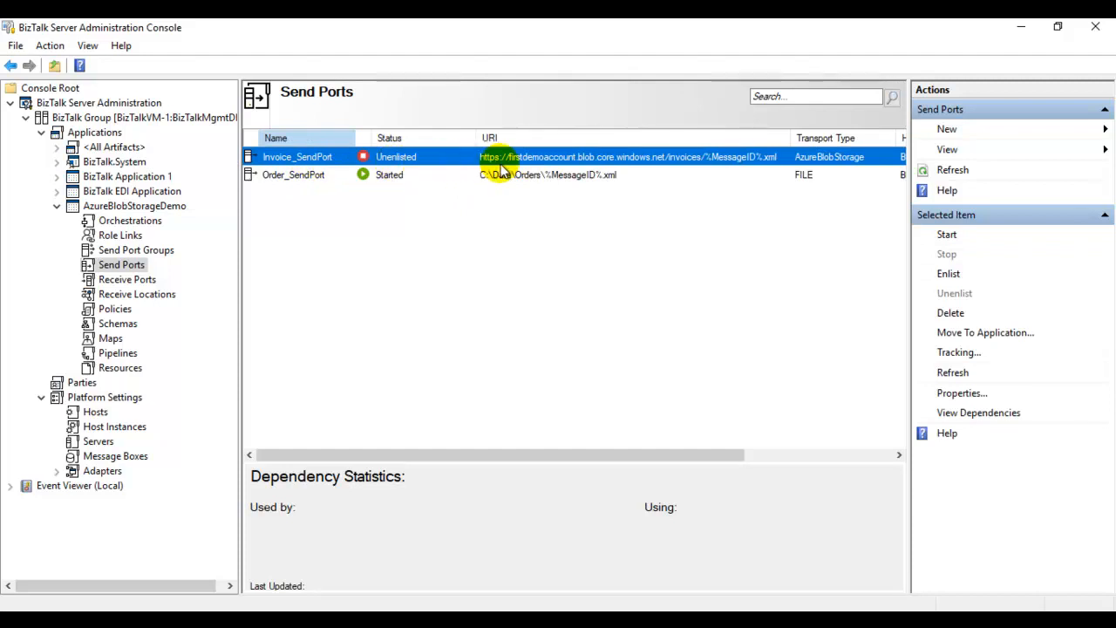
left_click(321, 177)
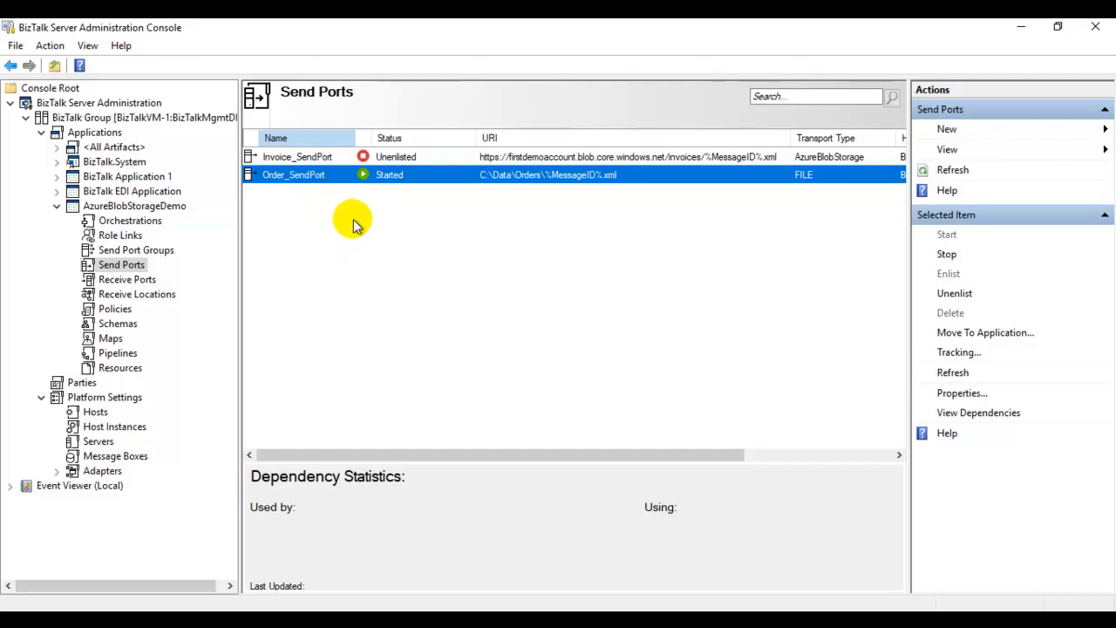
left_click(372, 351)
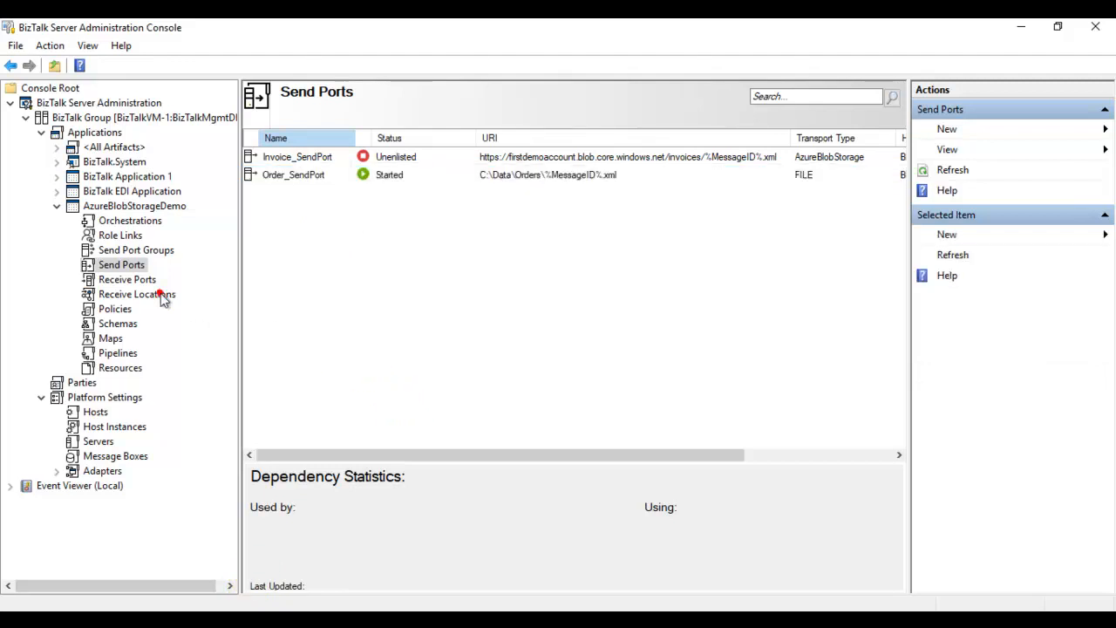
left_click(162, 293)
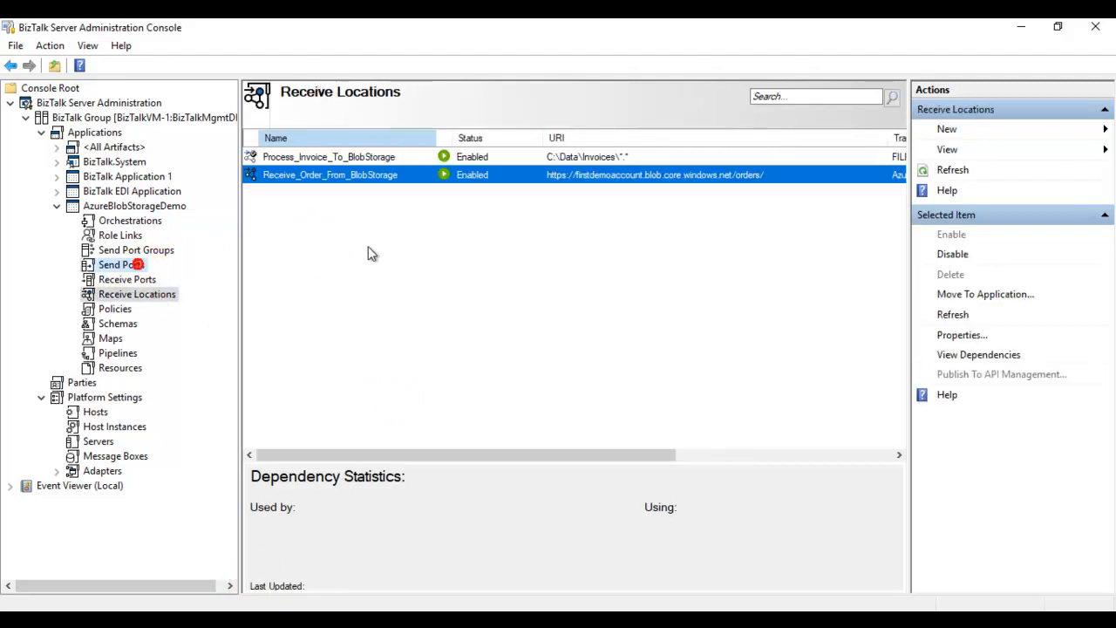
left_click(122, 264)
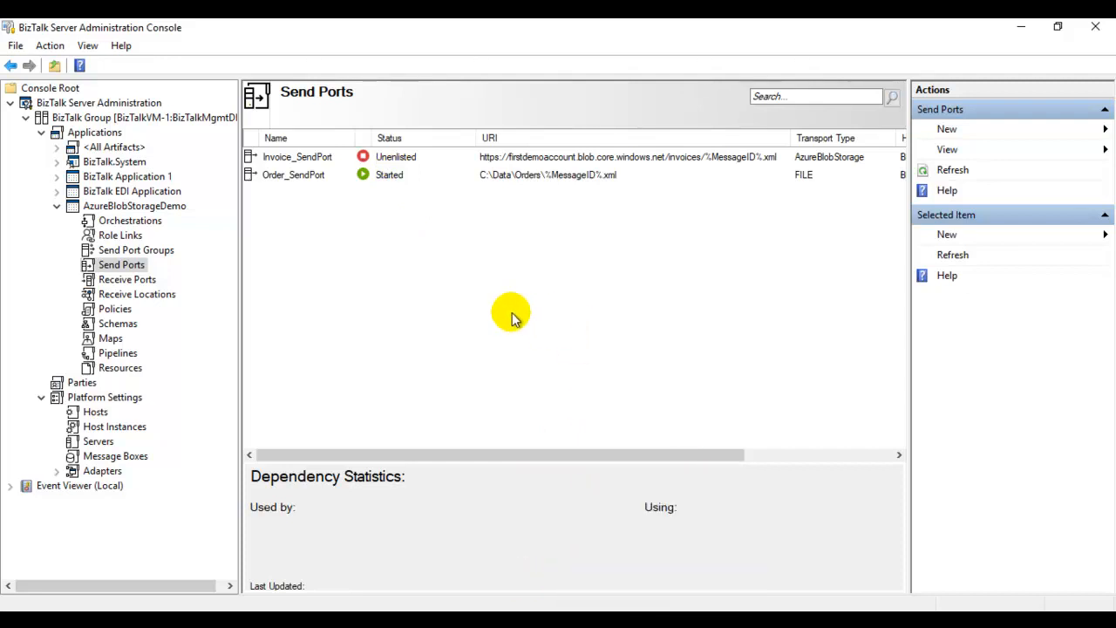
Step: Check the contents of the local C:\Data\Orders folder, and switch to the orders container in the Azure portal
key("alt+Tab")
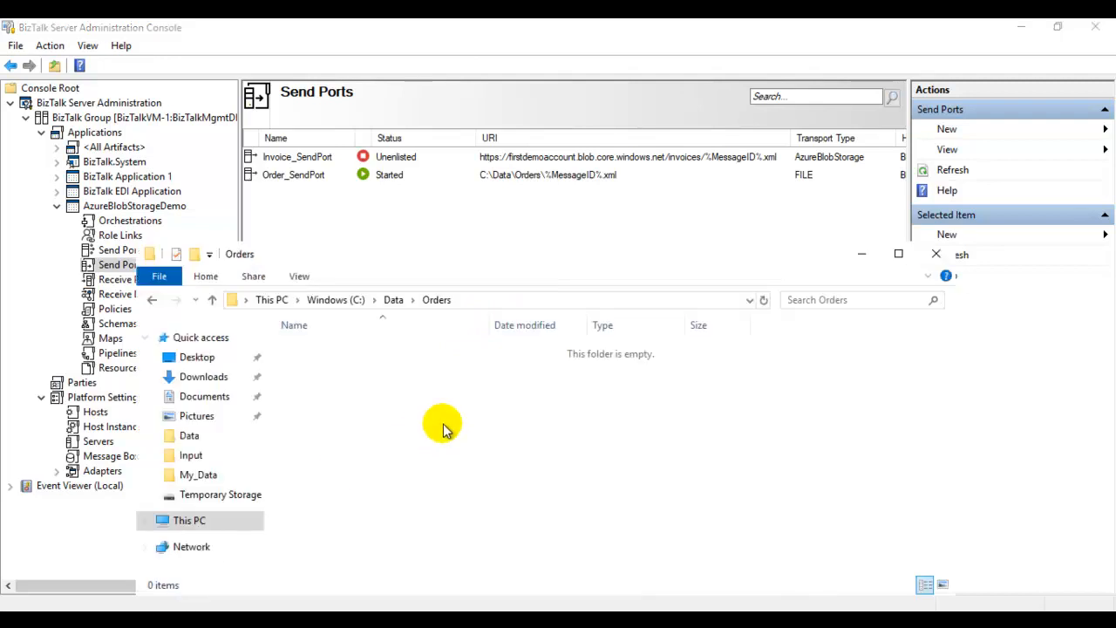
mouse_move(685, 25)
left_click(720, 28)
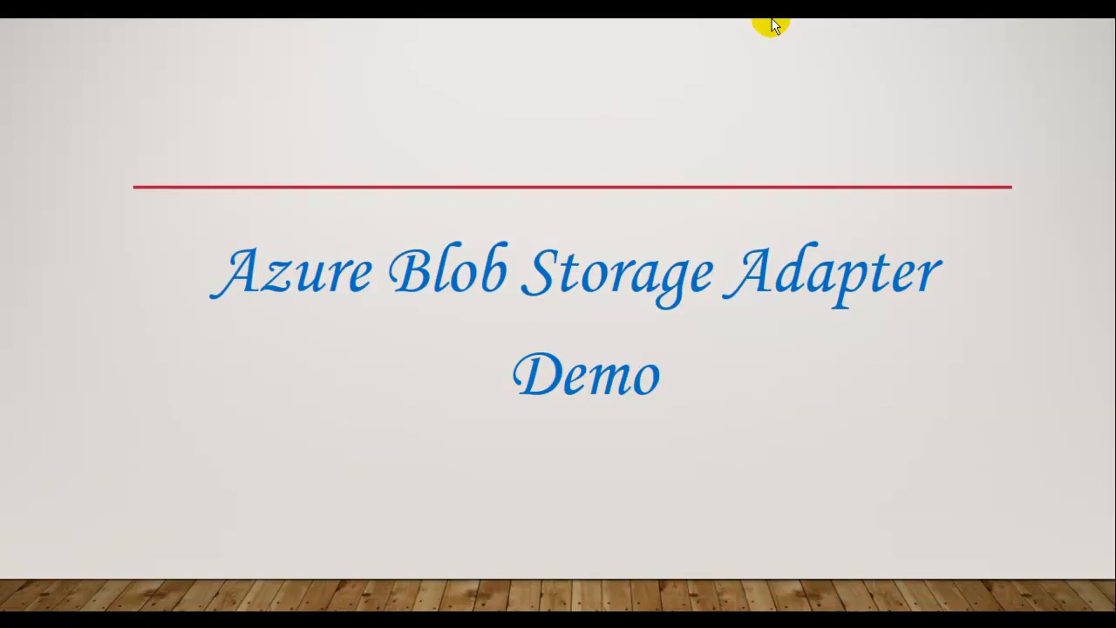
key("alt+Tab")
key("alt+Tab")
key("alt+Tab")
key("alt+Tab")
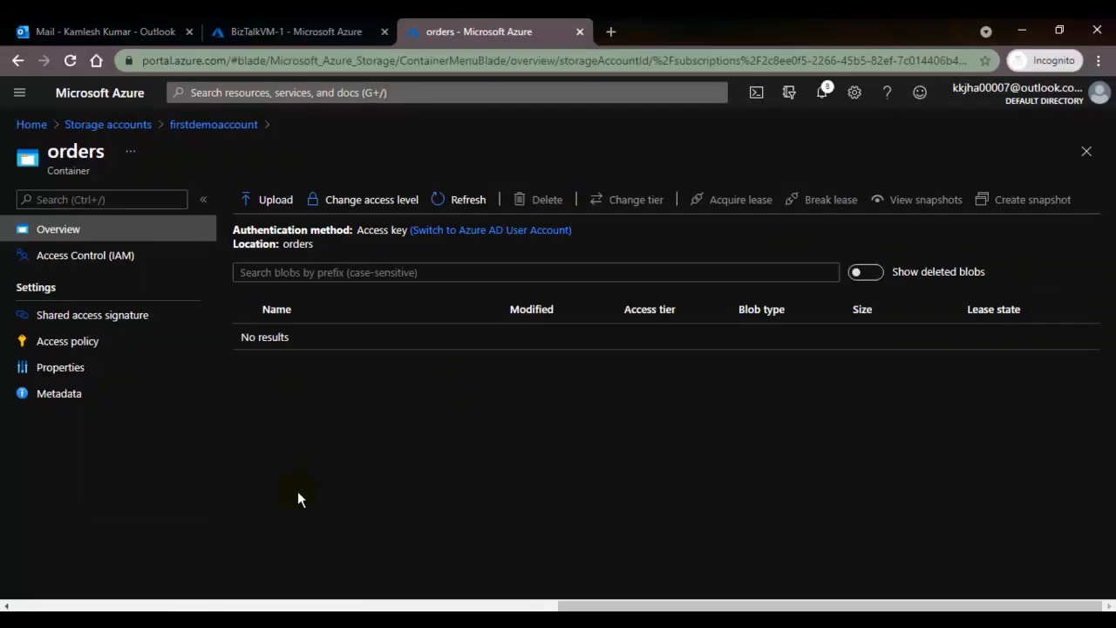
left_click(311, 448)
left_click(363, 421)
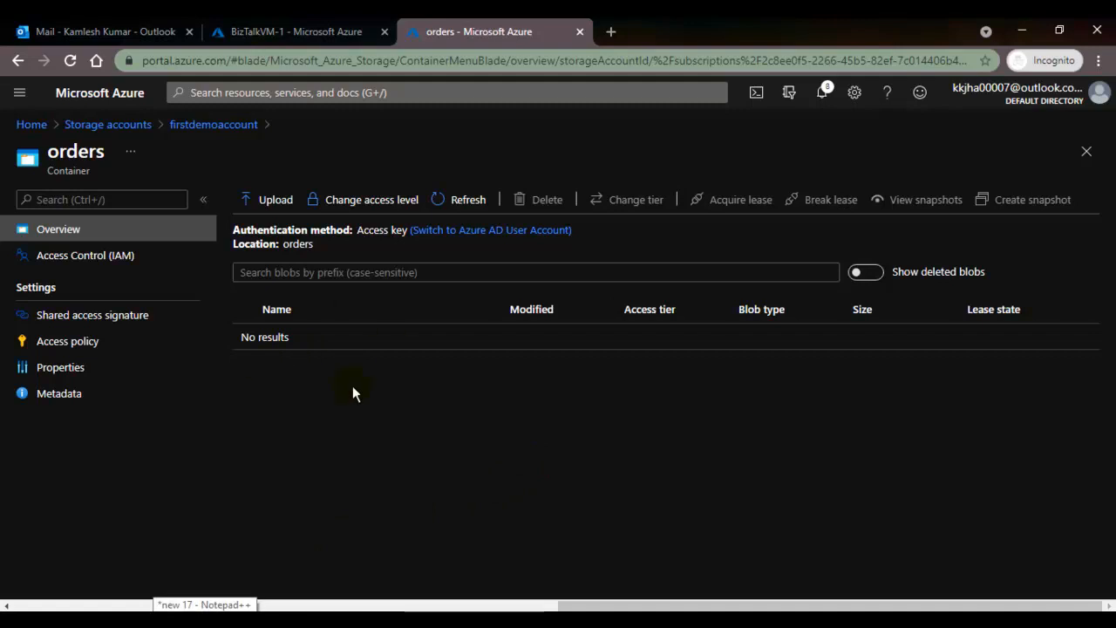
Step: Upload Order.txt from the Upload_file folder to the orders container and close the upload pane
left_click(279, 202)
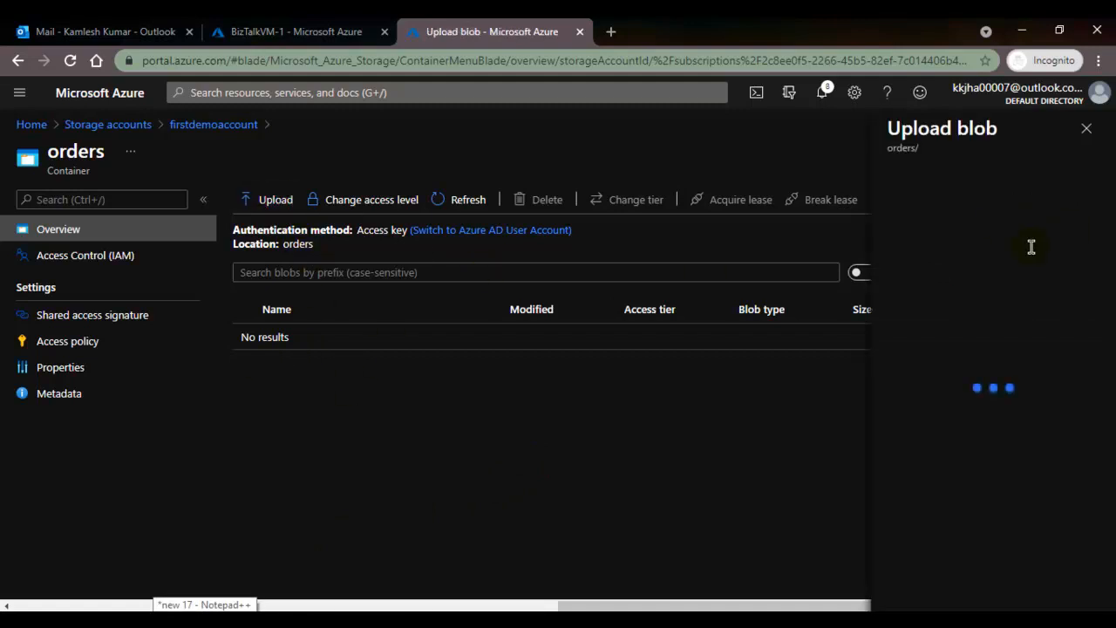
left_click(1090, 197)
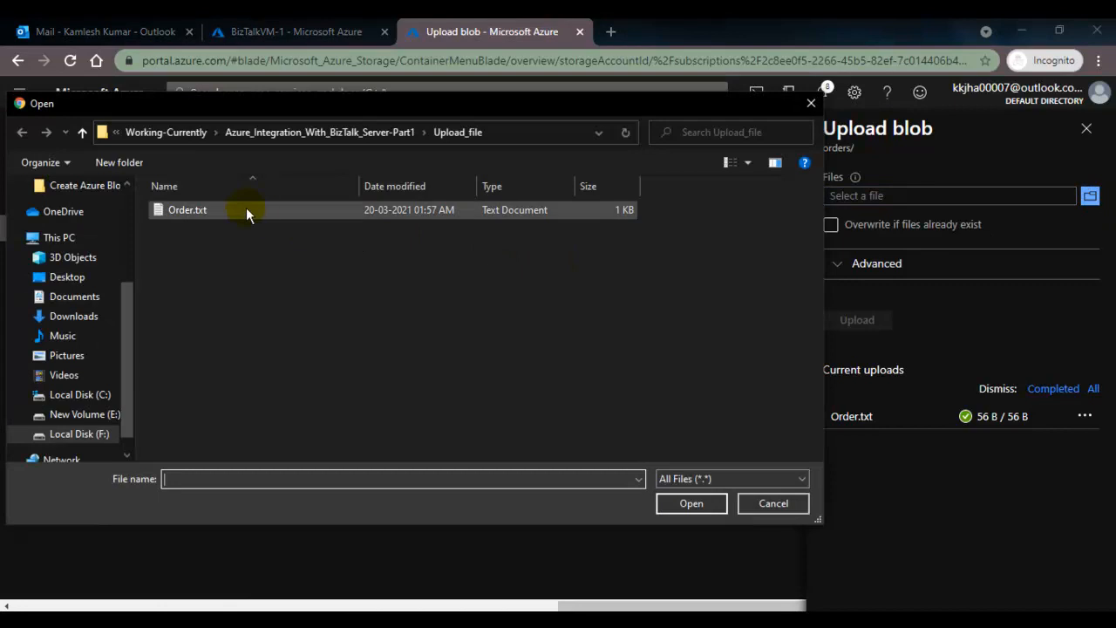
left_click(225, 211)
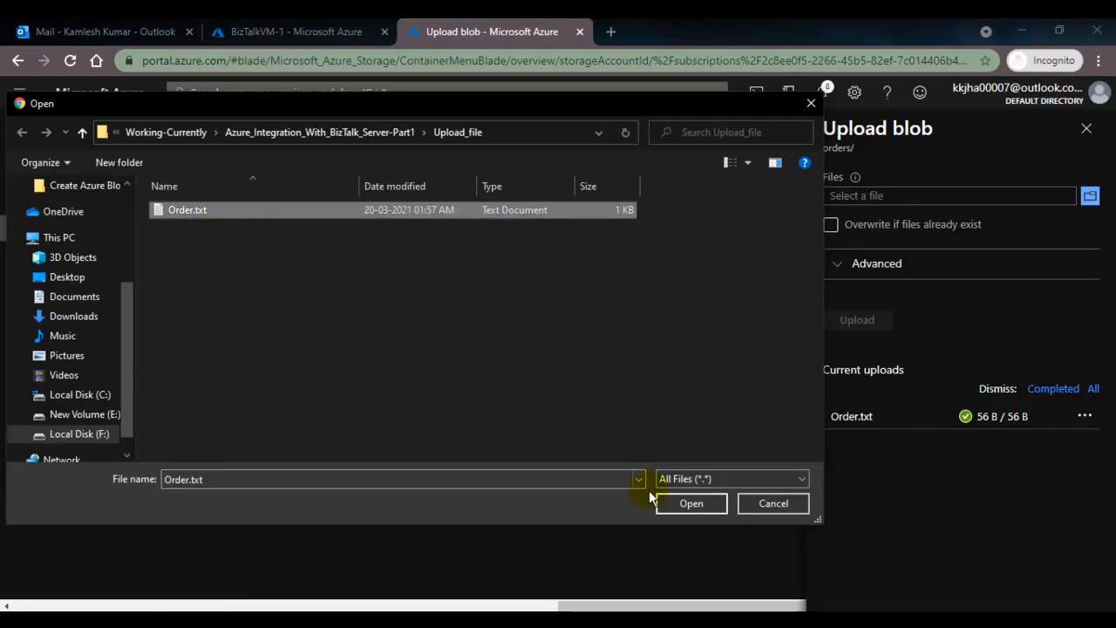
left_click(715, 504)
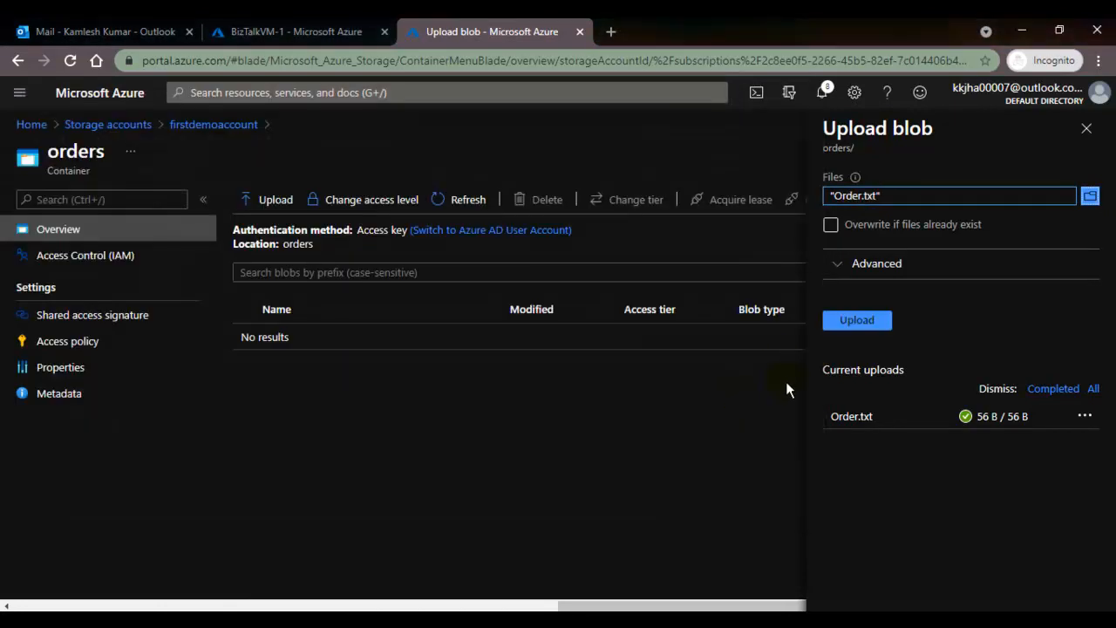
left_click(858, 321)
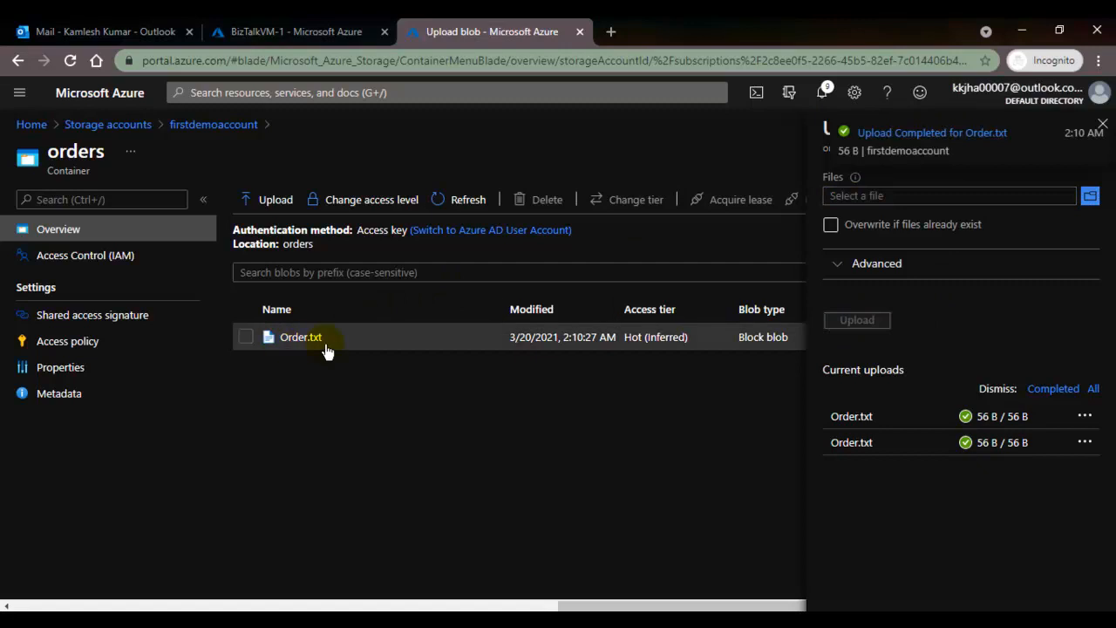
left_click(1104, 126)
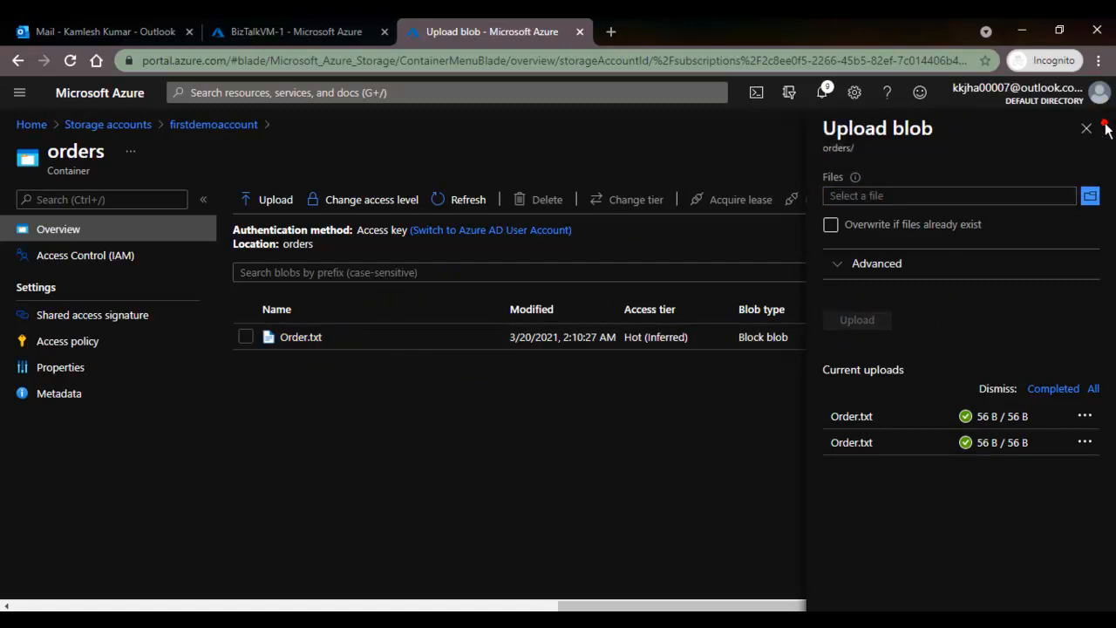
left_click(1087, 129)
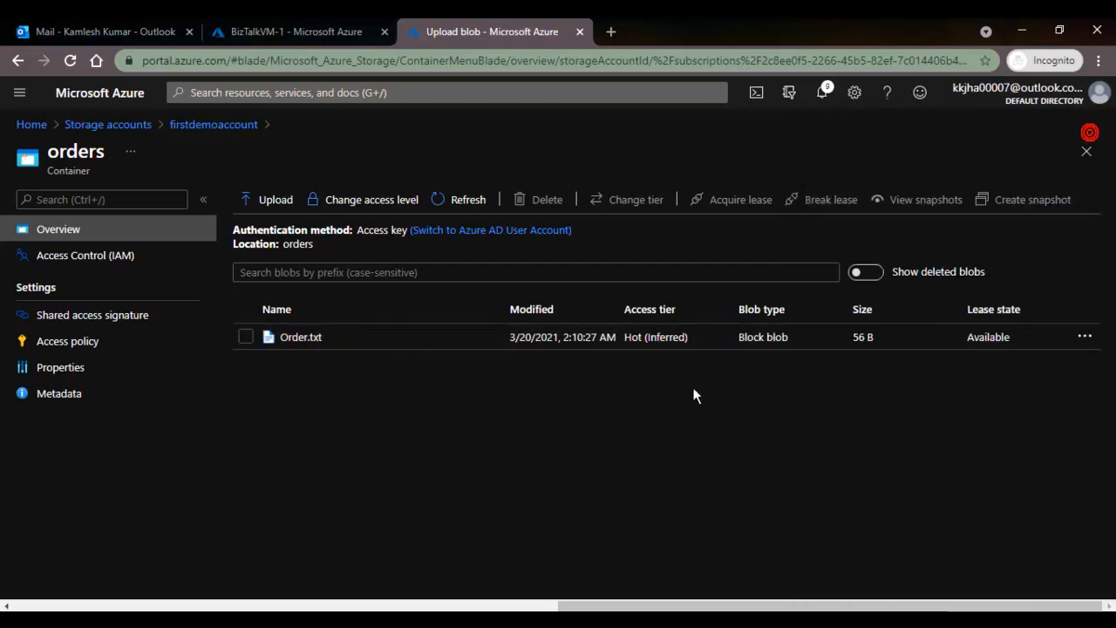
Step: Refresh the orders container's blob list repeatedly to check whether Order.txt has been picked up
left_click(464, 208)
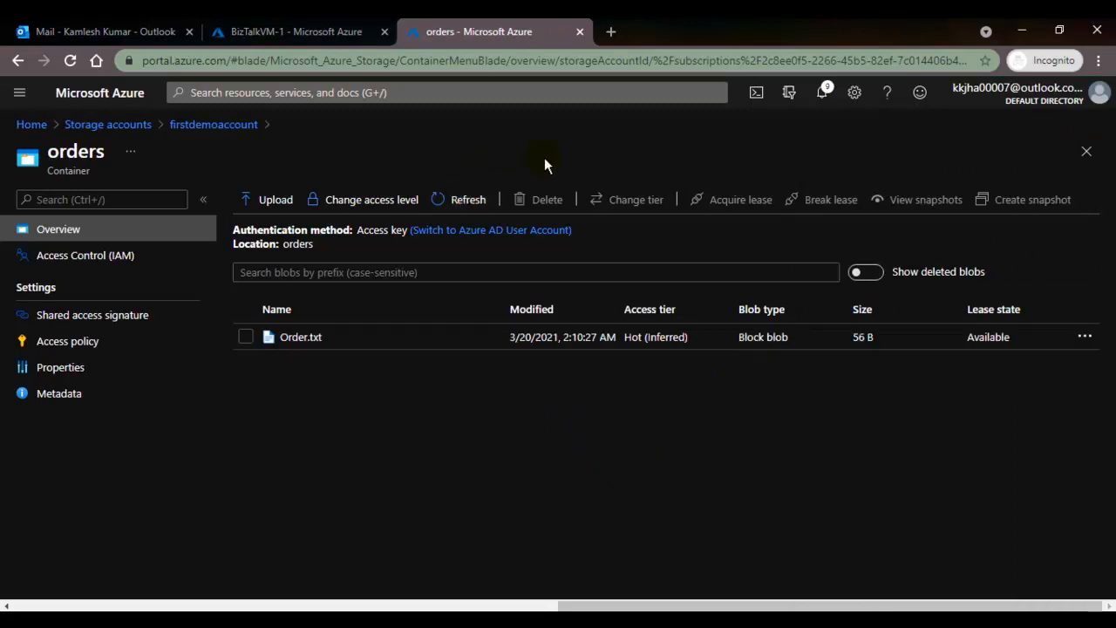
left_click(461, 201)
left_click(461, 200)
left_click(461, 200)
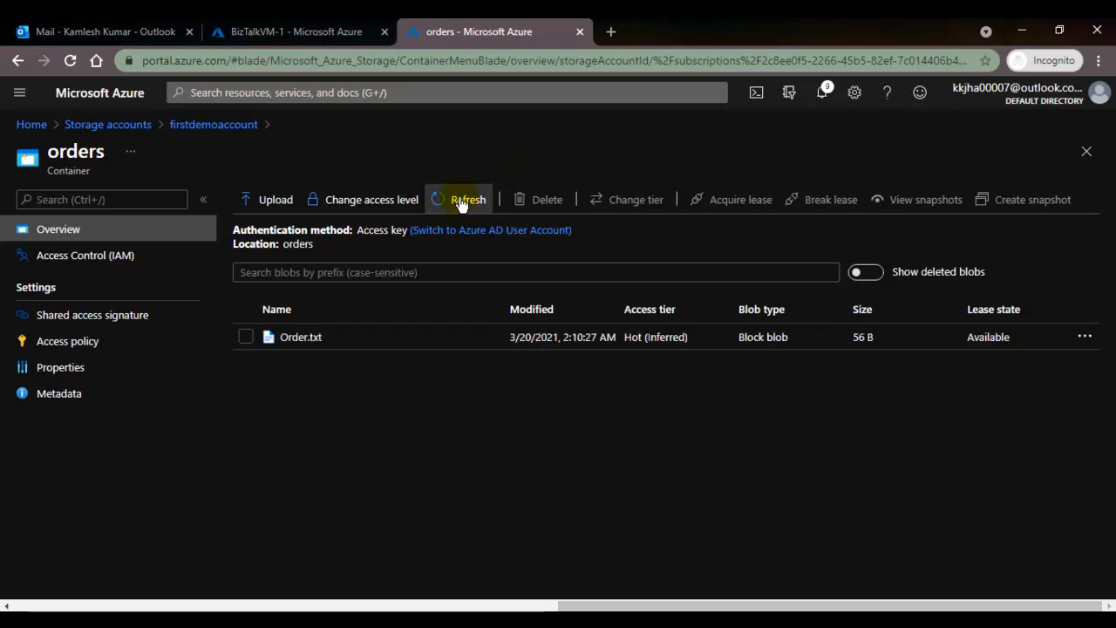
left_click(460, 201)
left_click(461, 200)
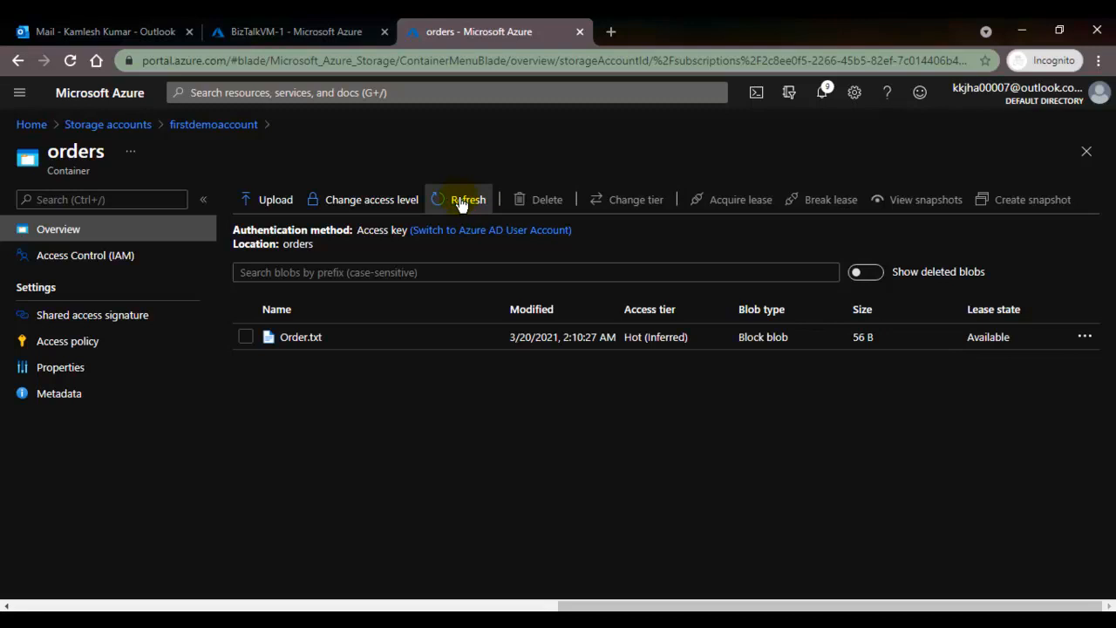
left_click(460, 201)
left_click(460, 201)
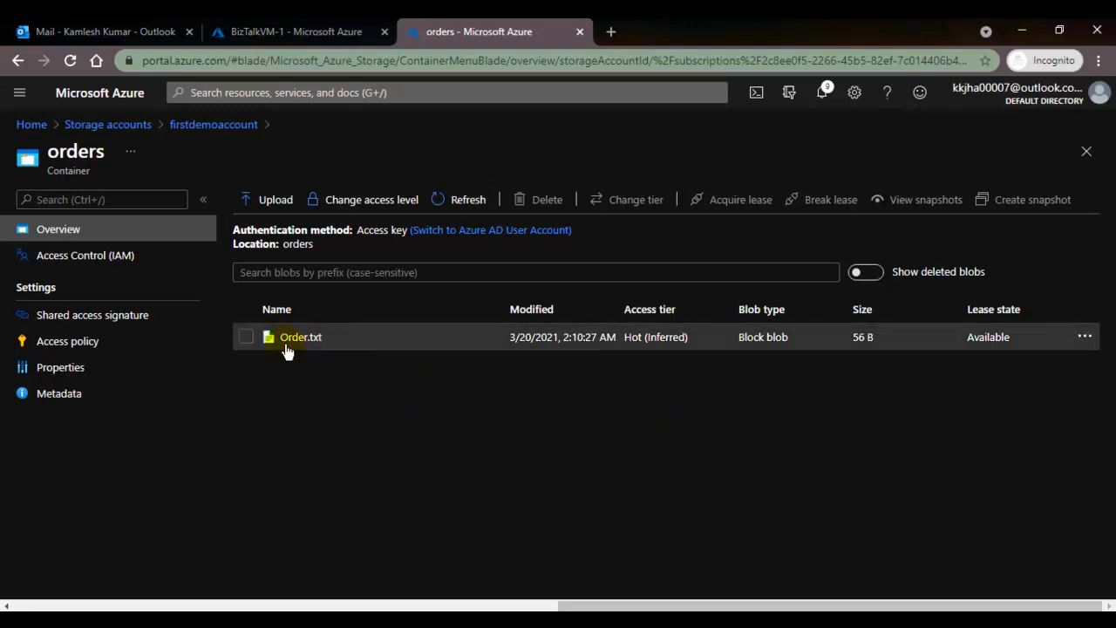
left_click(465, 193)
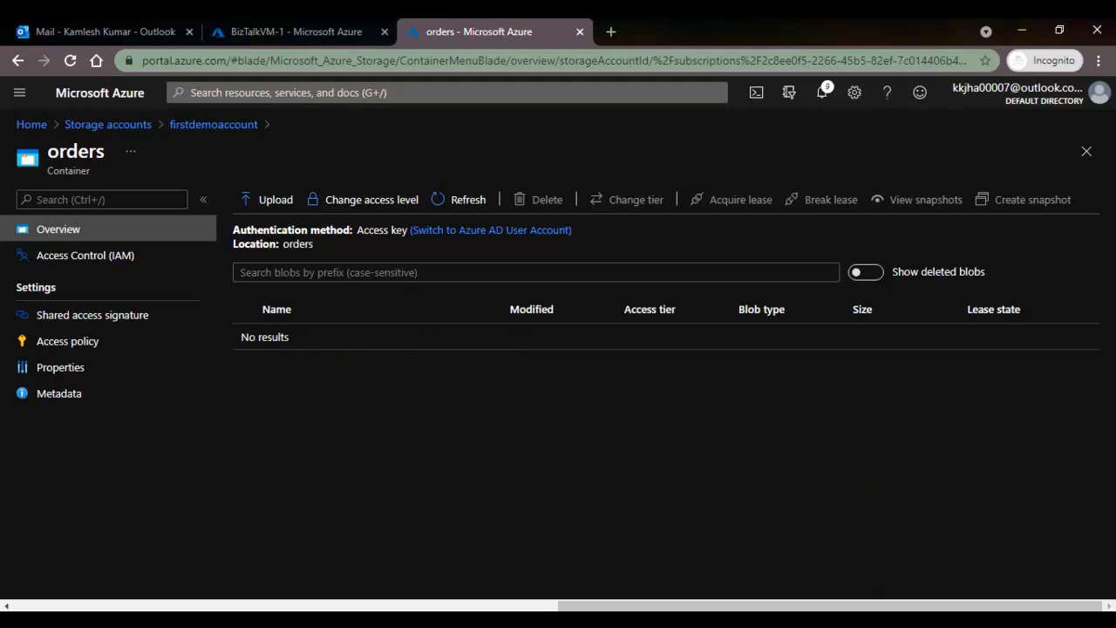
Step: Switch to the BizTalk virtual machine and check the C:\Data\Orders folder for the delivered order file
key("alt+Tab")
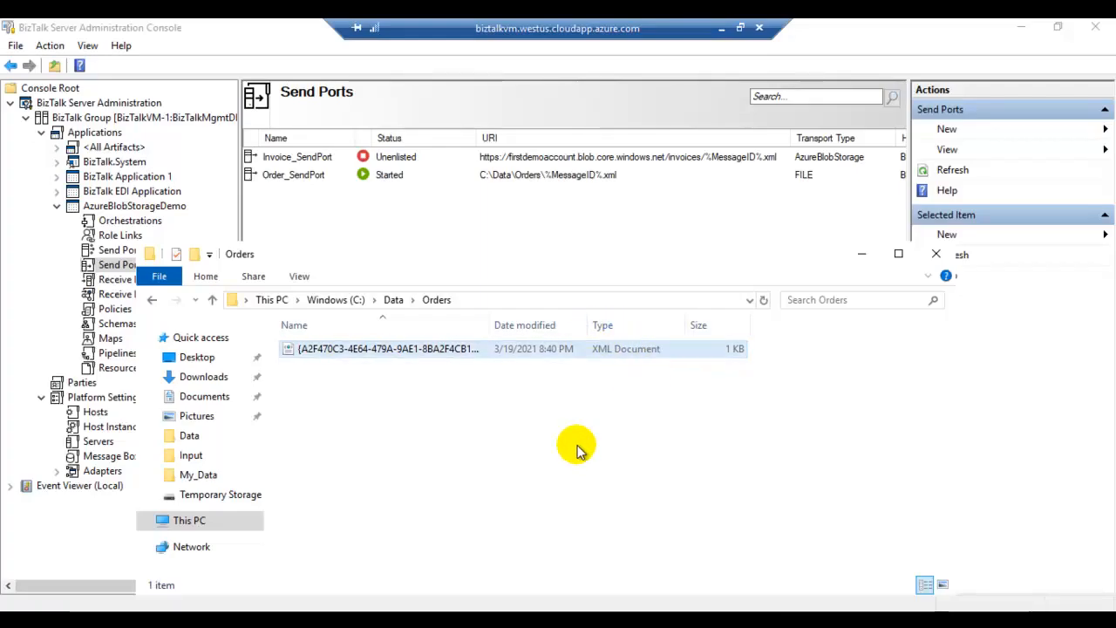
left_click_drag(453, 261, 455, 205)
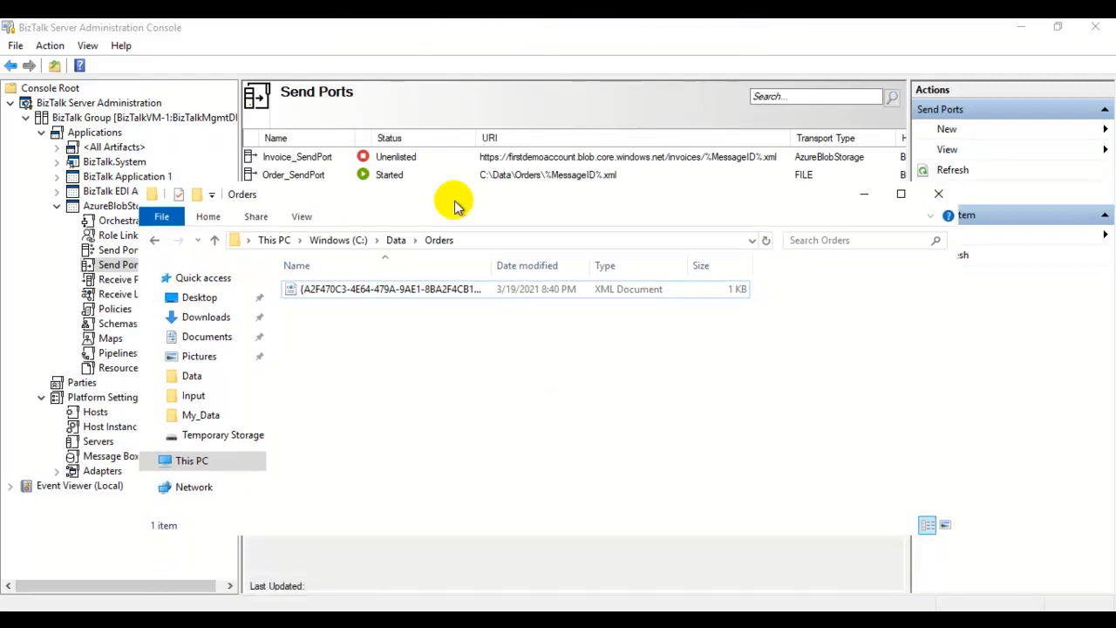
left_click(459, 290)
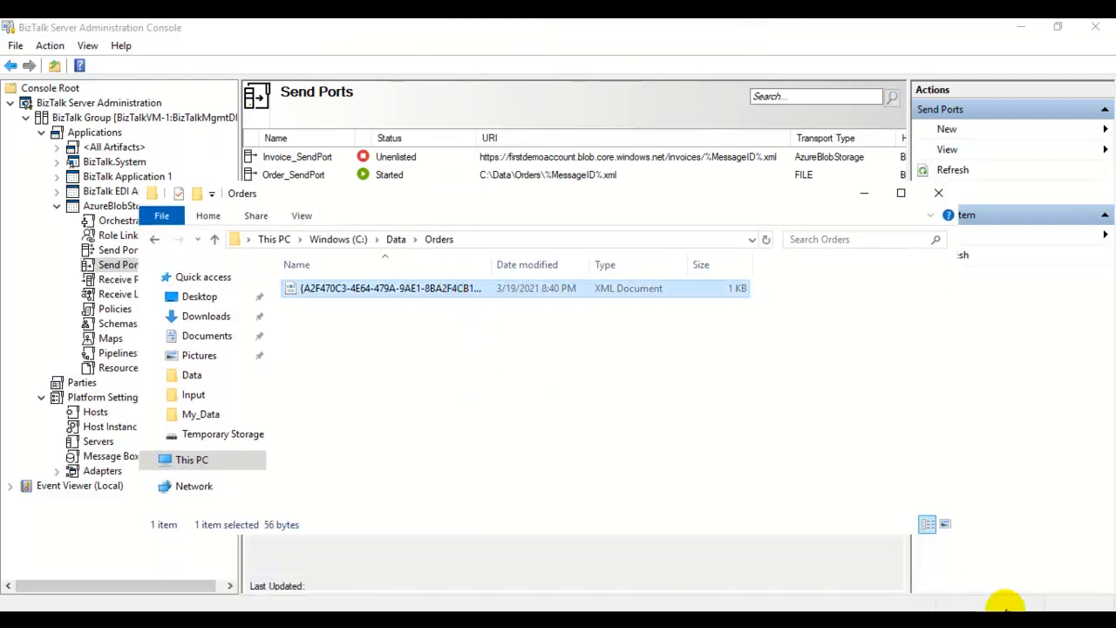
left_click(553, 399)
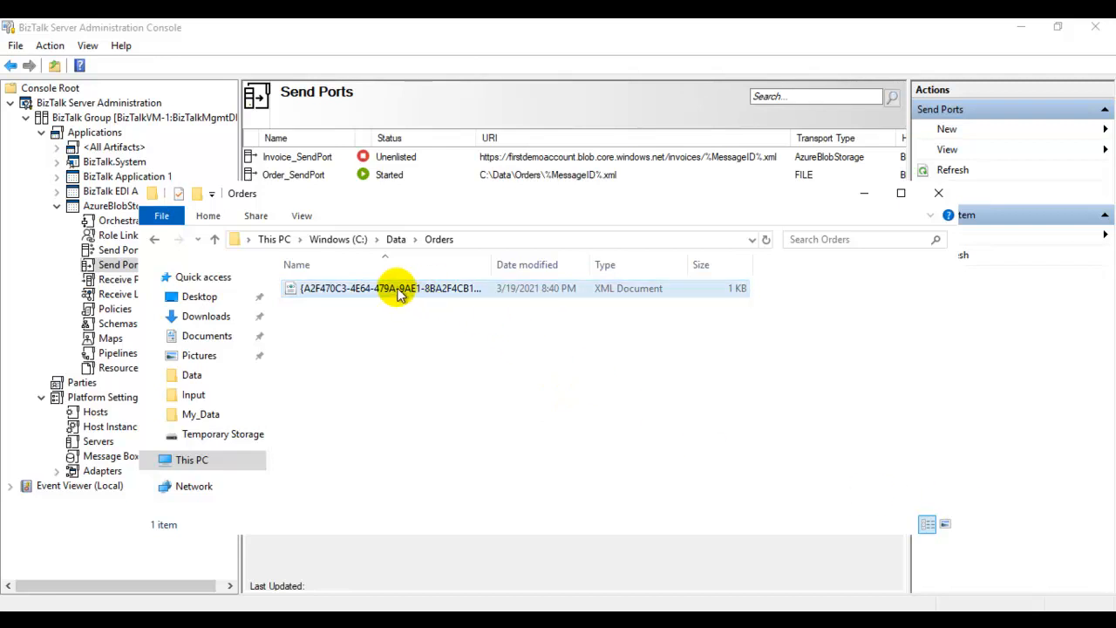
Step: Open the delivered XML file in Notepad++ to read the order text, and return to the Orders folder
right_click(397, 292)
left_click(428, 278)
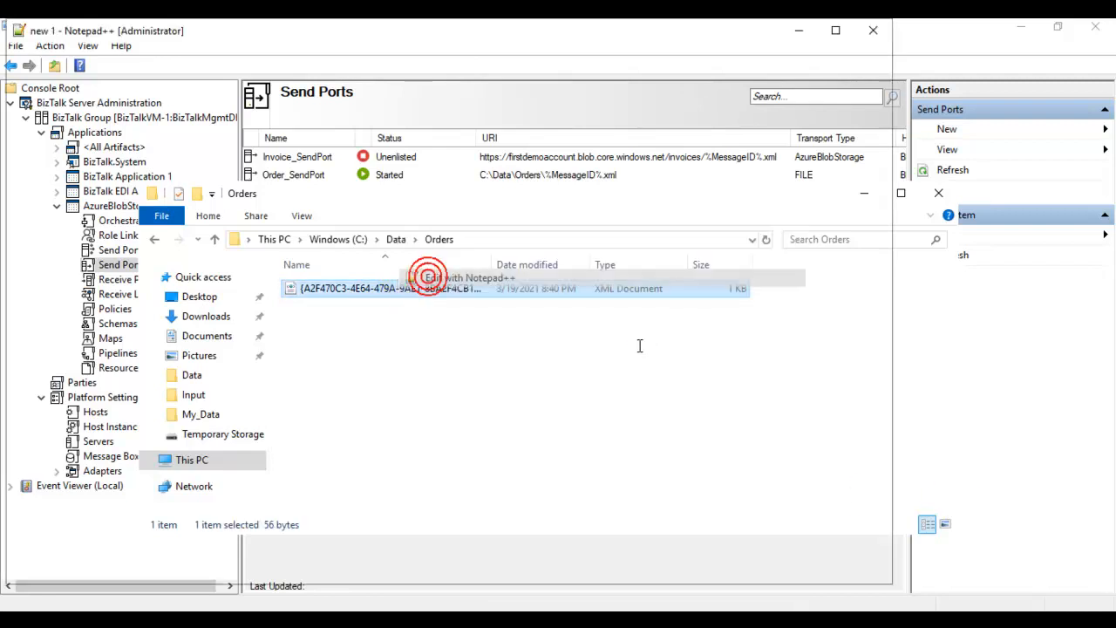
left_click(180, 235)
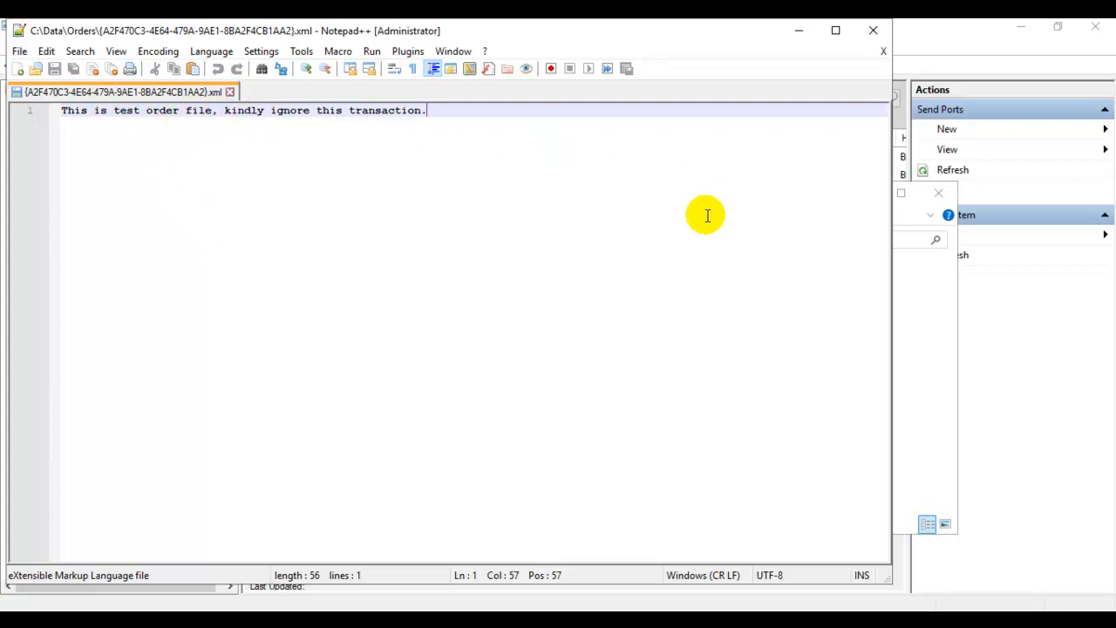
left_click(885, 53)
left_click(798, 30)
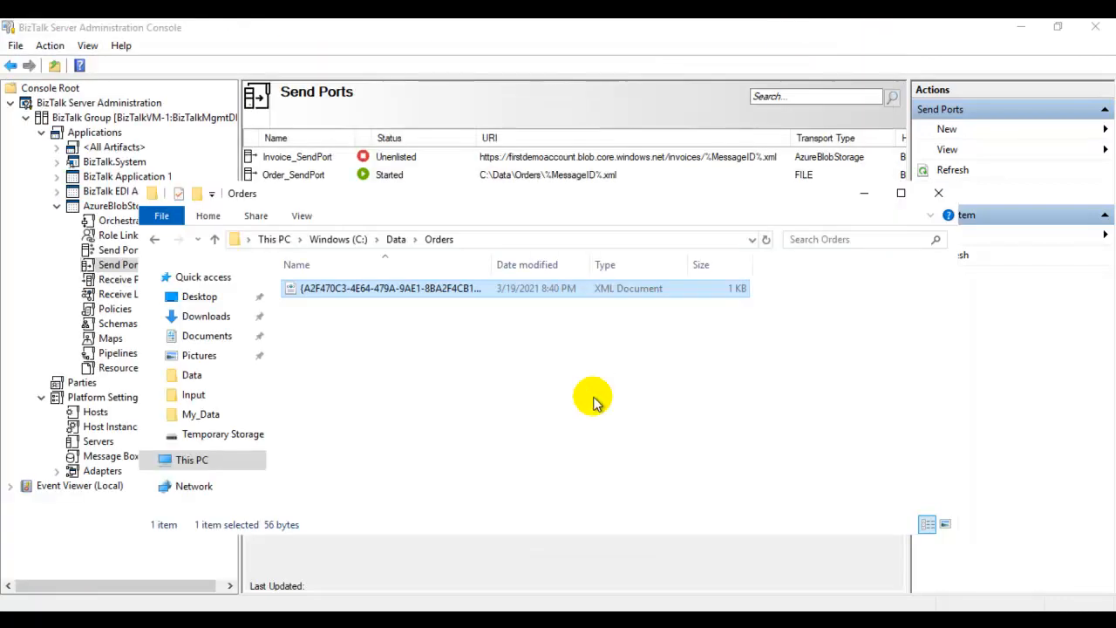
left_click(569, 403)
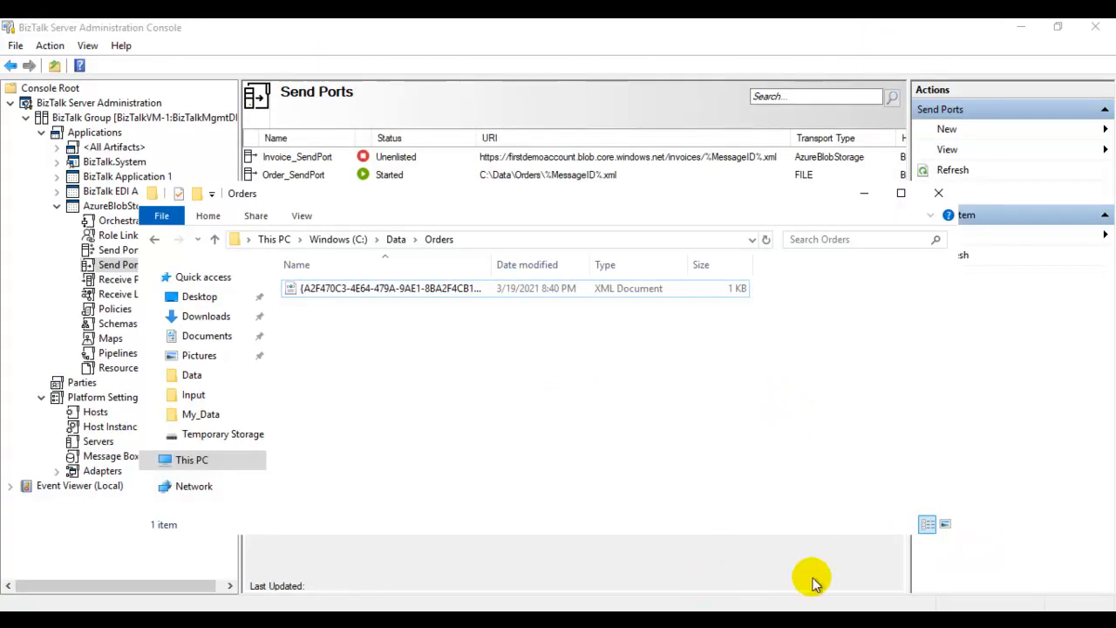
left_click(527, 384)
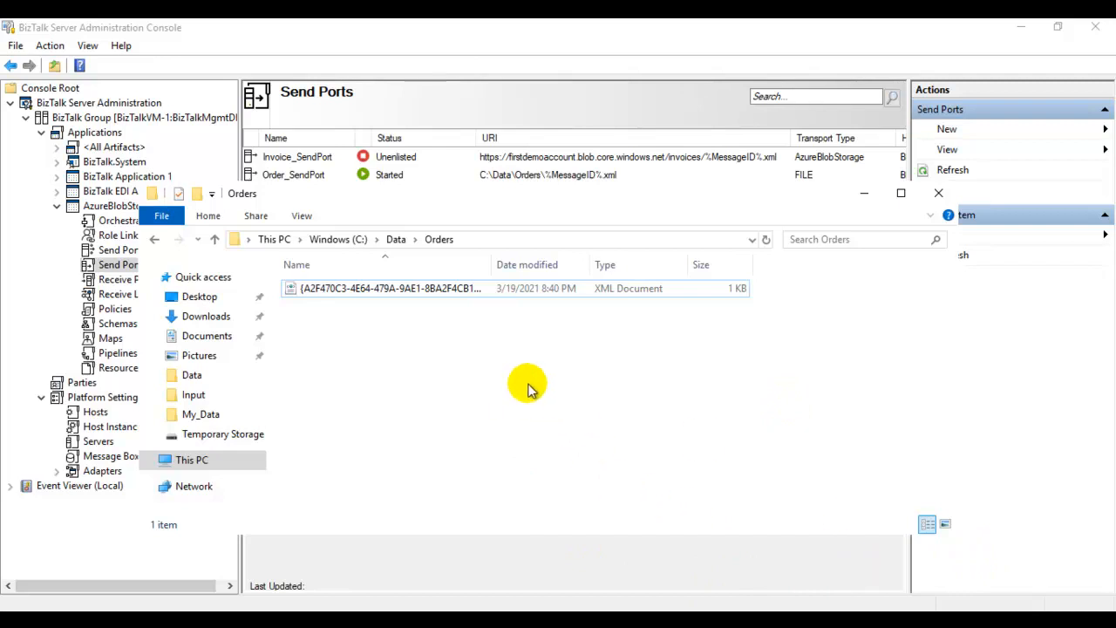
Step: Show the AzureBlobStorageDemo receive locations in the BizTalk console and select Process_Invoice_To_BlobStorage
left_click(996, 564)
left_click(392, 267)
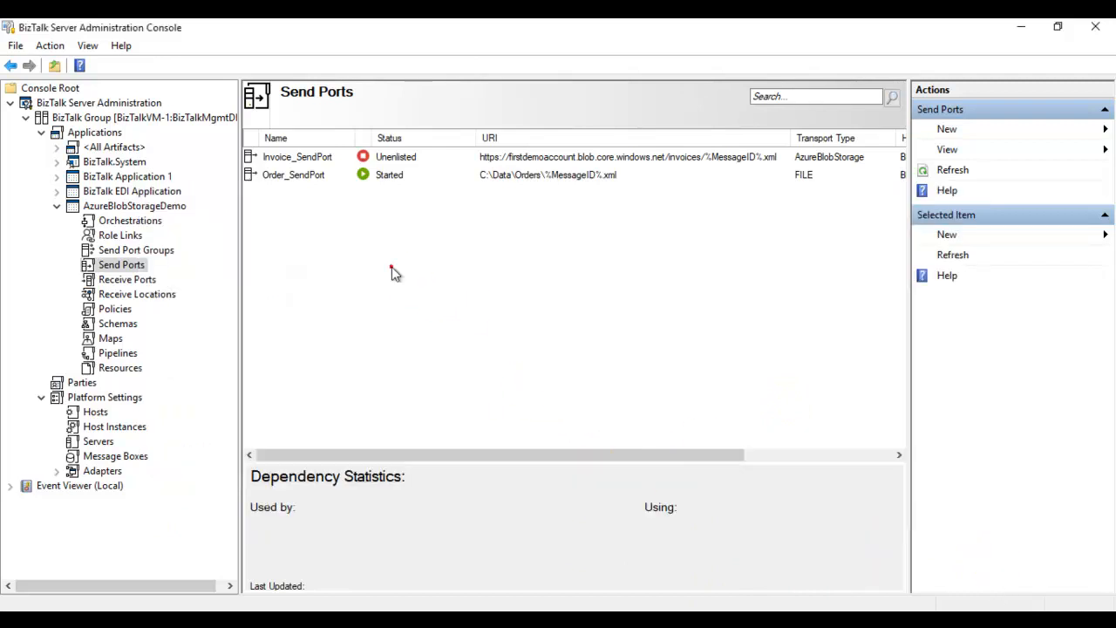
left_click(144, 296)
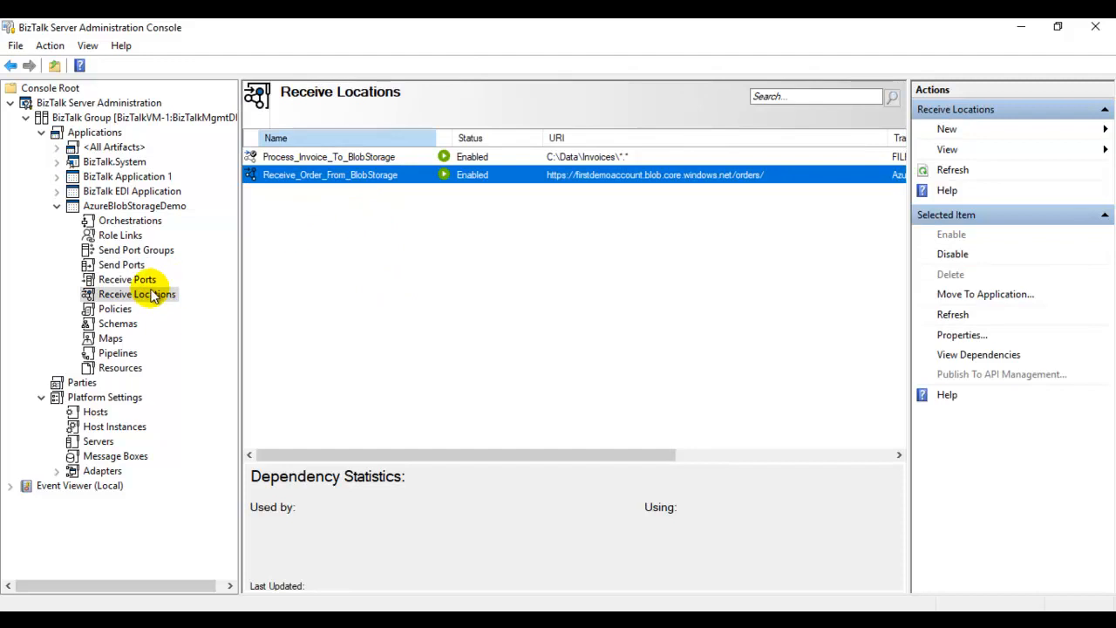
left_click(373, 162)
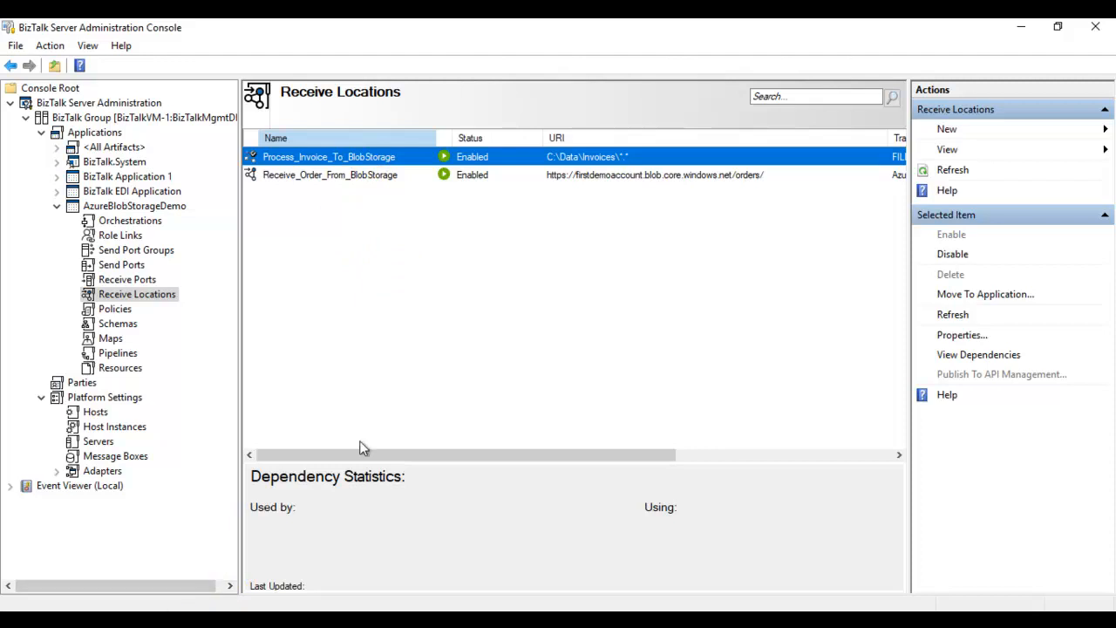
Step: Open the C:\Data\Invoices folder and position its window below the receive locations list
left_click(526, 391)
left_click(391, 241)
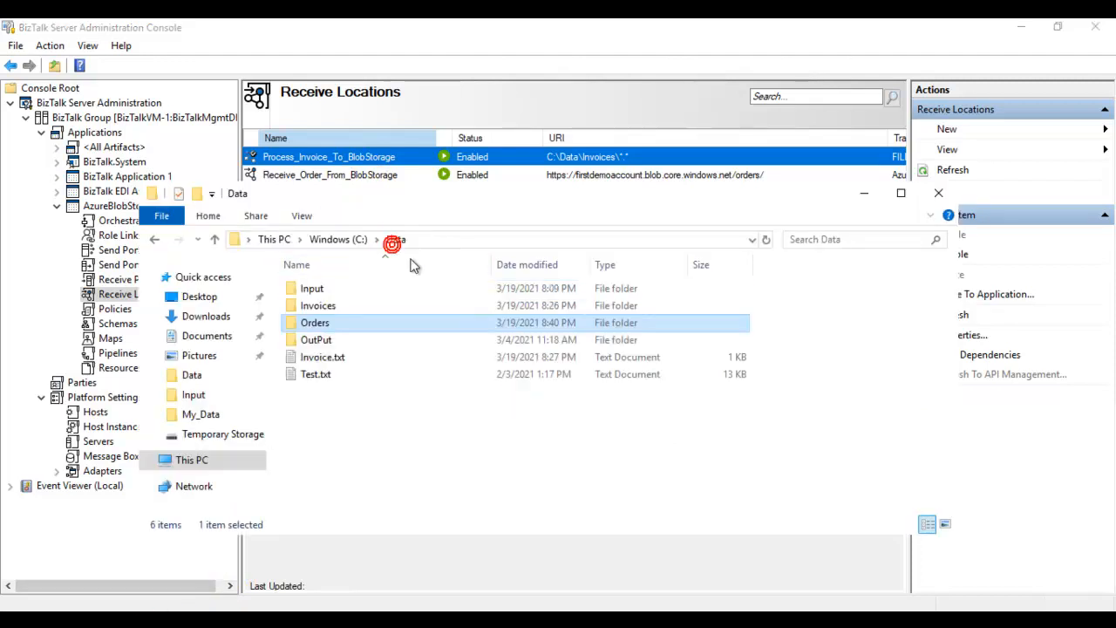
left_click(369, 406)
double_click(329, 307)
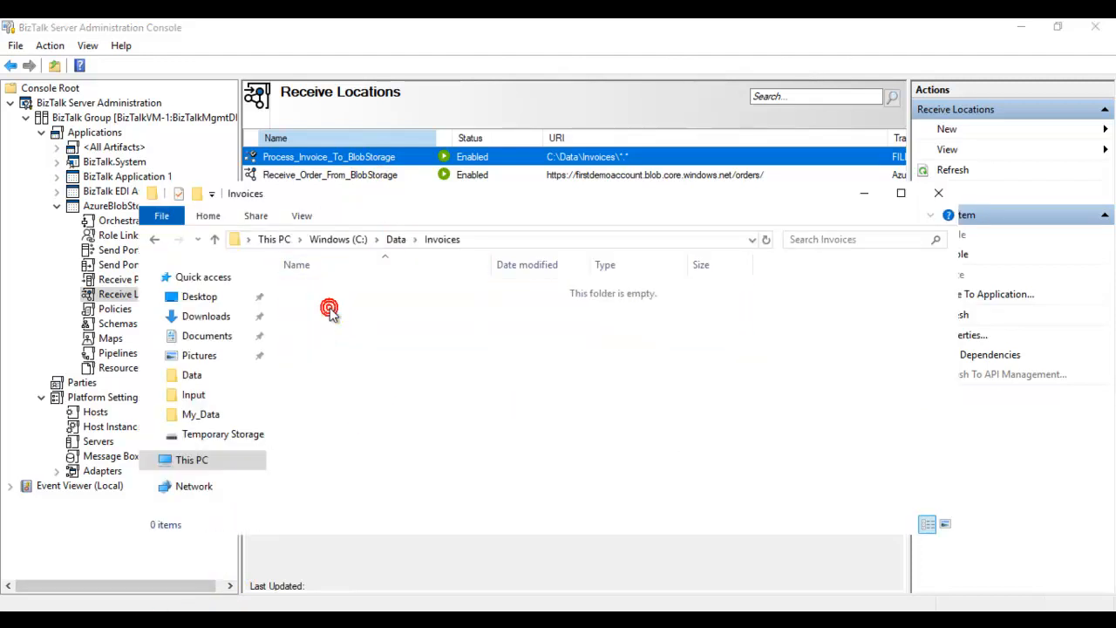
left_click(498, 240)
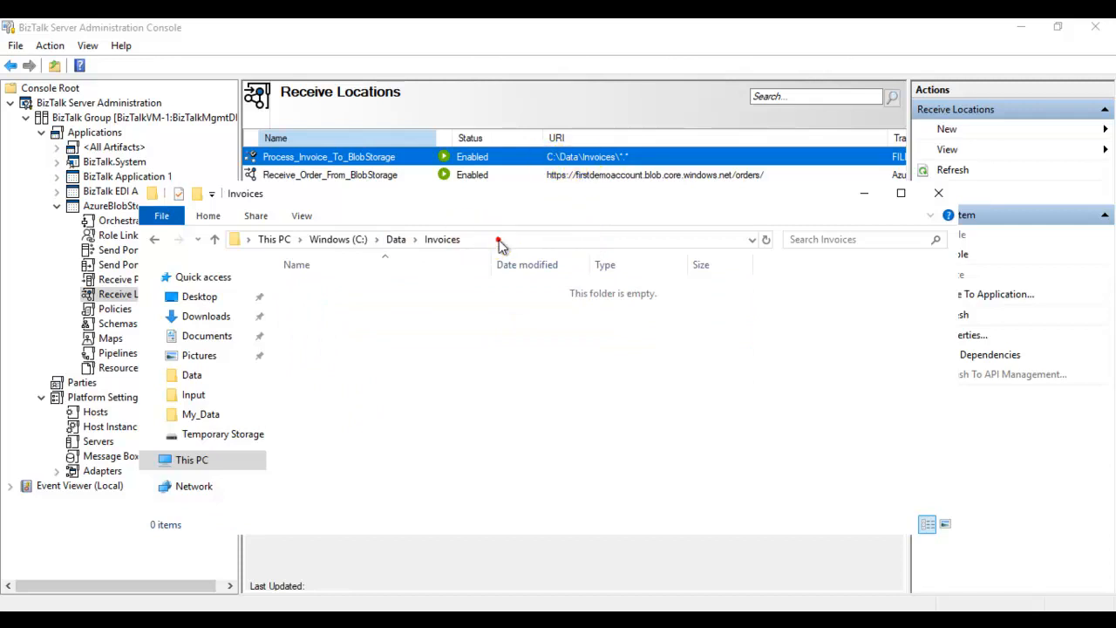
left_click(367, 373)
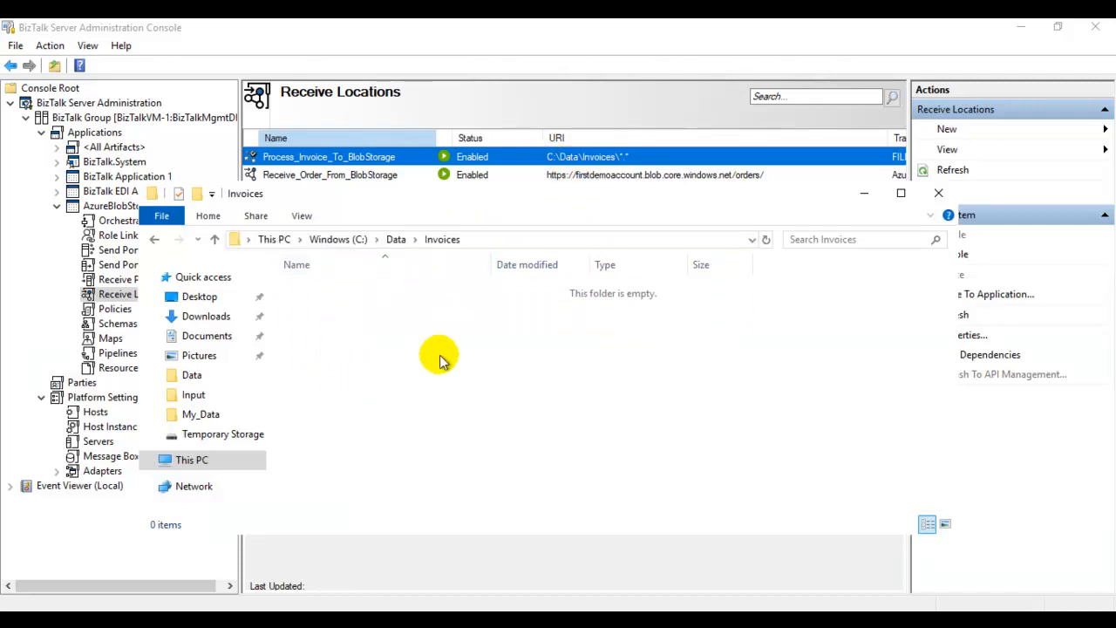
left_click_drag(486, 212, 515, 232)
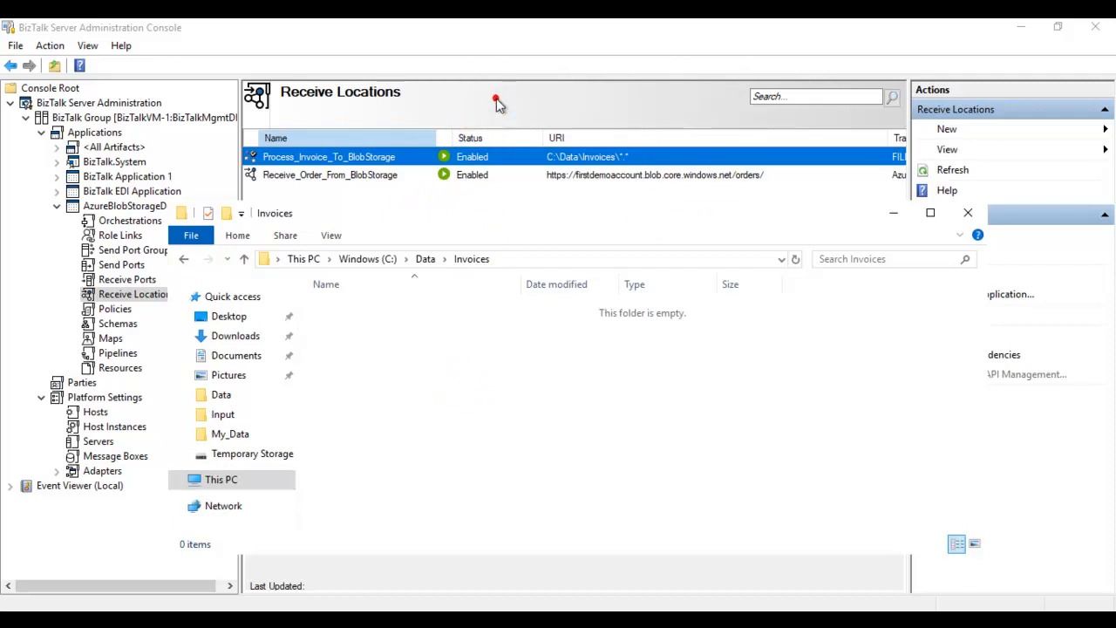
Step: Review the FILE transport settings of the Process_Invoice_To_BlobStorage receive location, including authentication and batching, and close its properties without changes
left_click(496, 99)
left_click(427, 259)
double_click(336, 160)
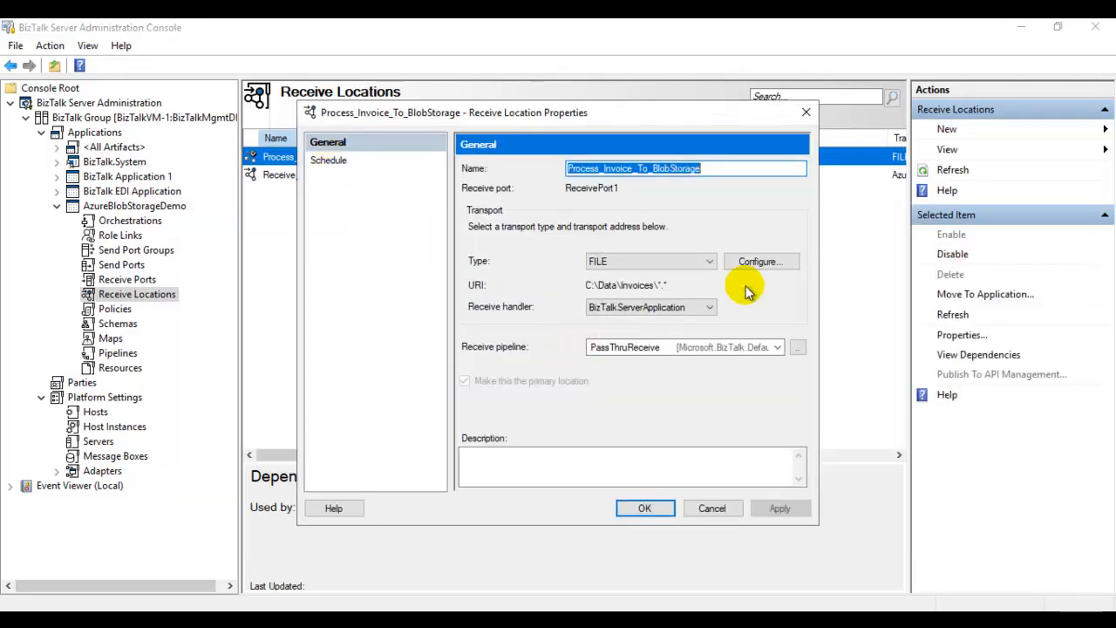
left_click(761, 261)
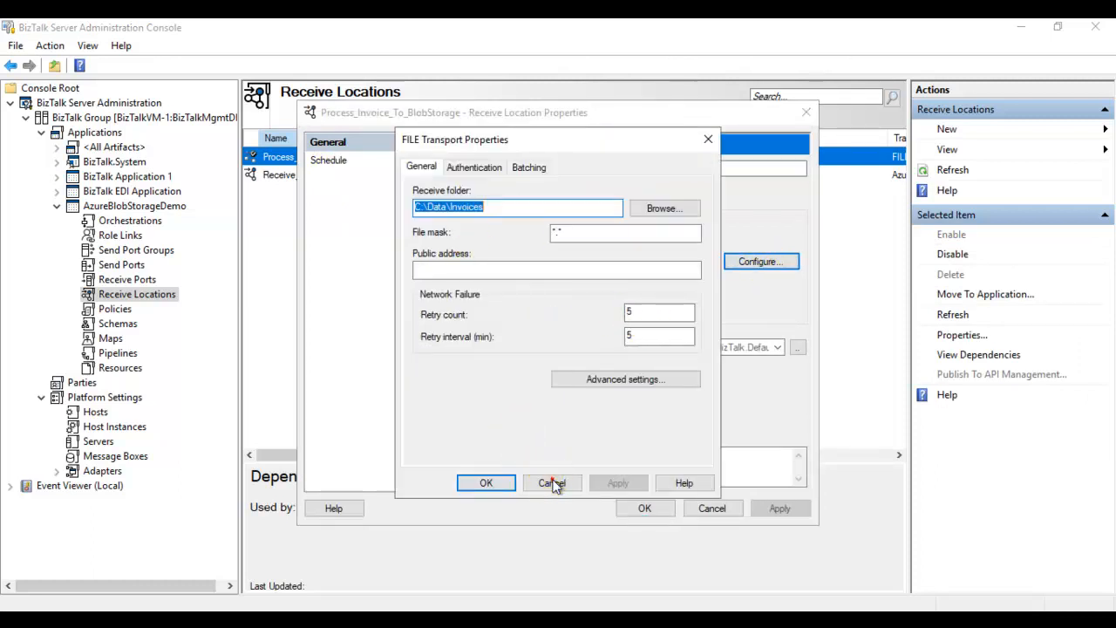
left_click(552, 479)
left_click(761, 262)
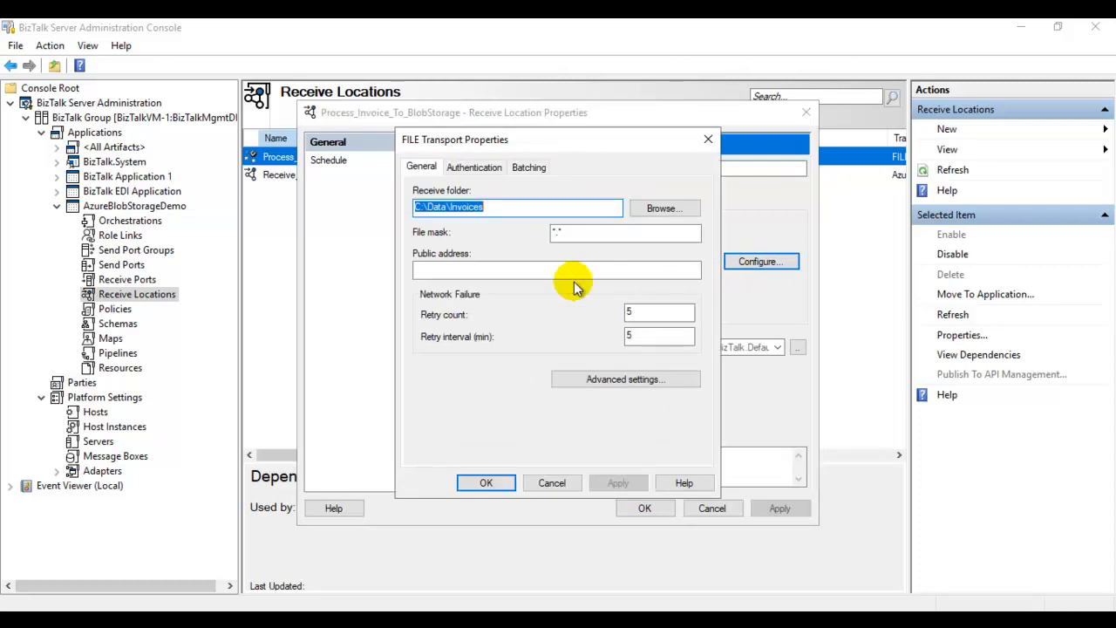
left_click(474, 168)
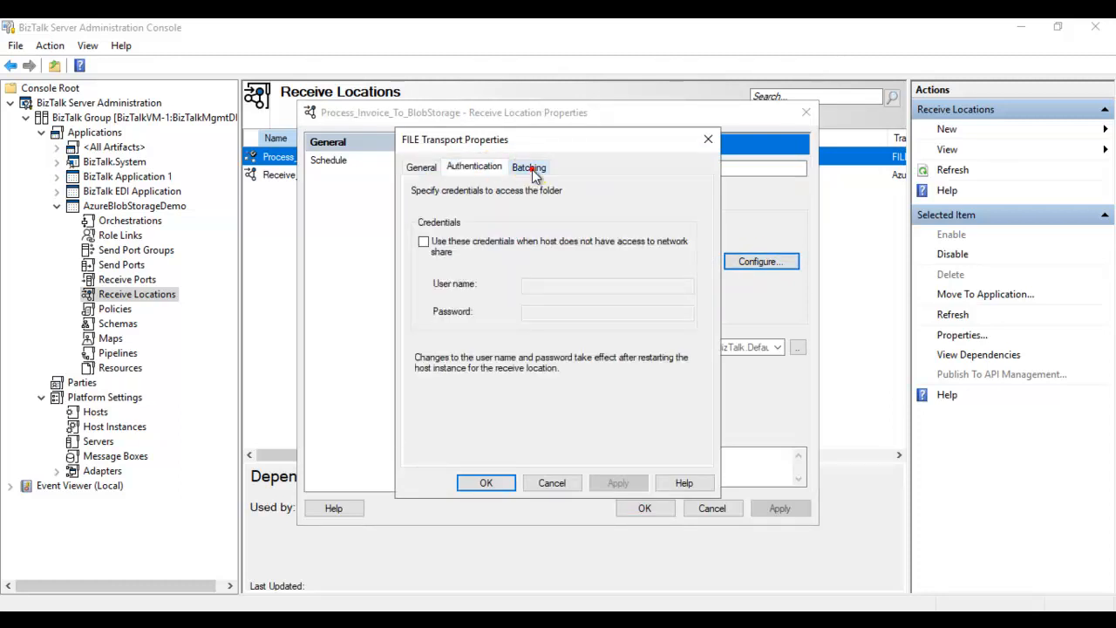
left_click(529, 166)
left_click(423, 167)
left_click(548, 480)
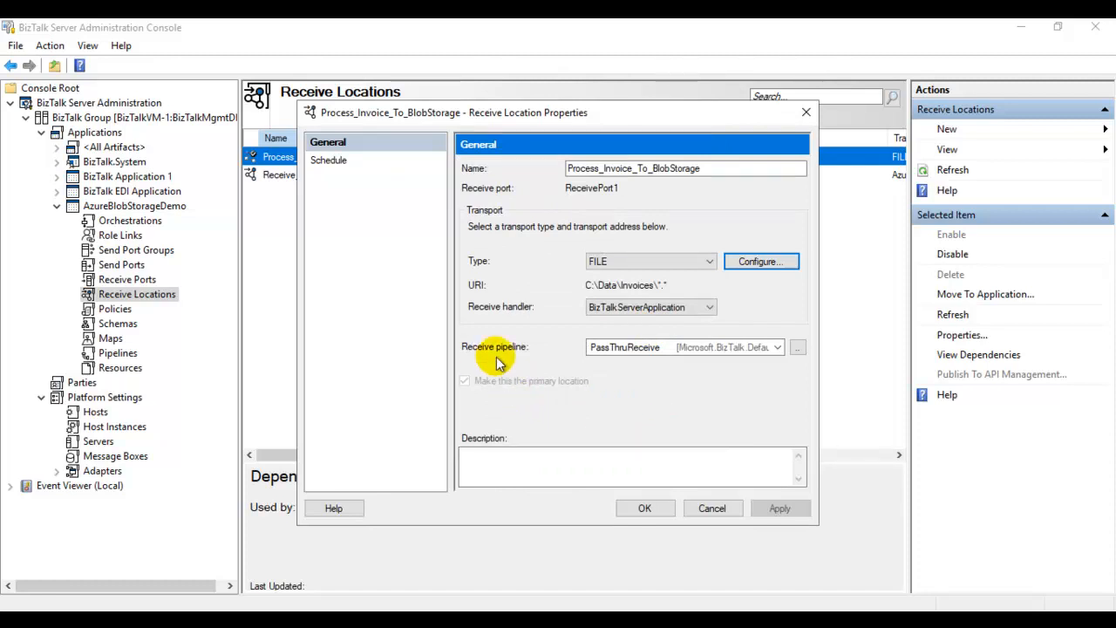
left_click(712, 507)
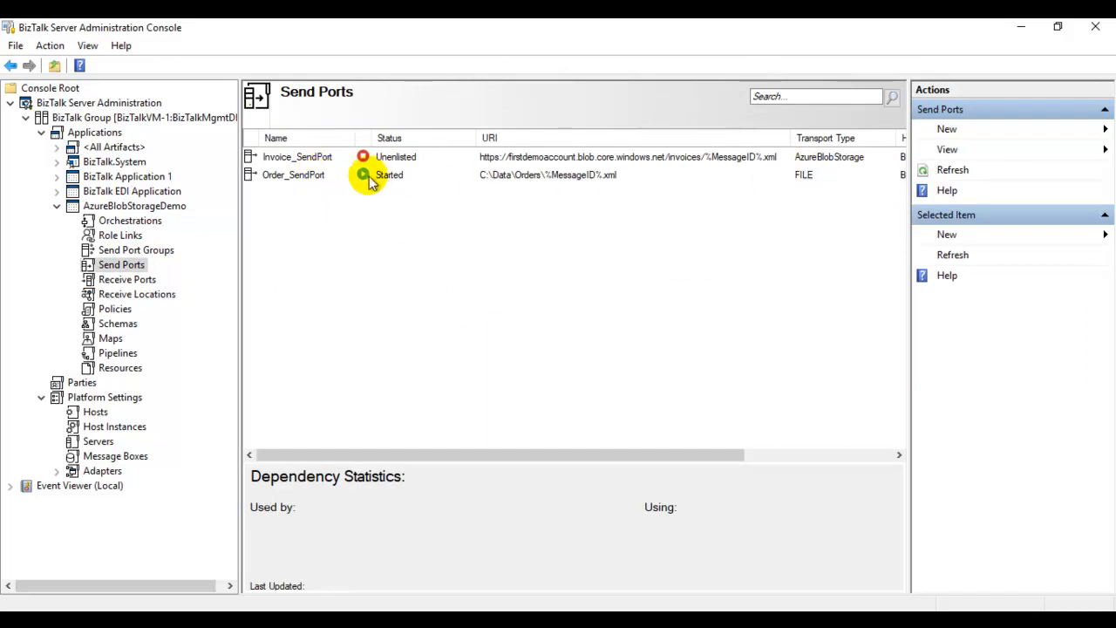
Step: Unenlist Order_SendPort and start Invoice_SendPort in the AzureBlobStorageDemo application
right_click(313, 176)
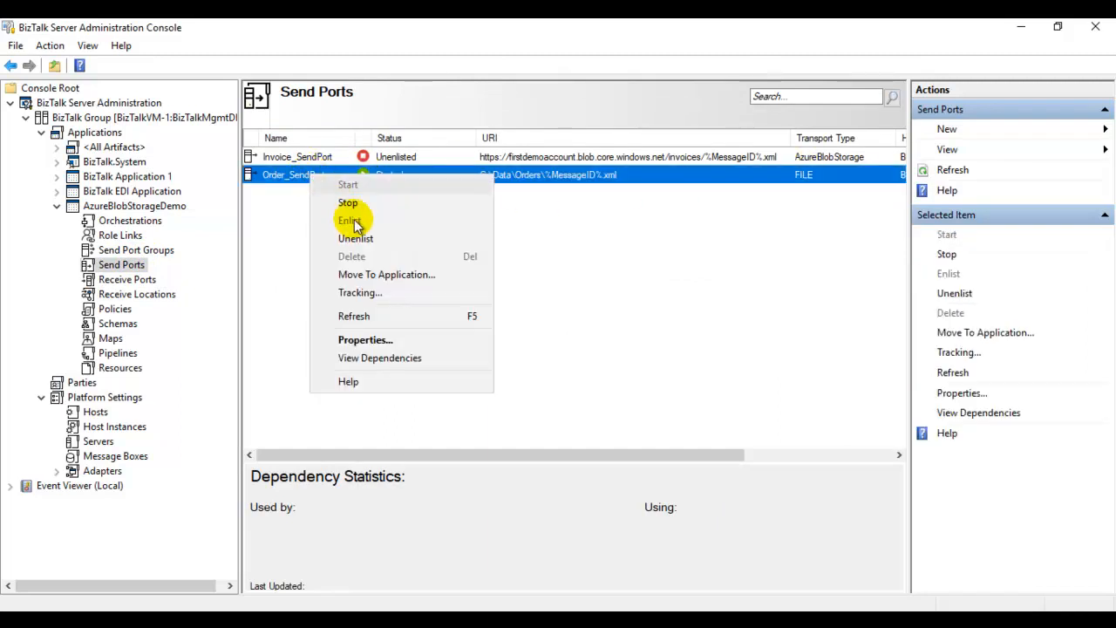
left_click(365, 237)
left_click(307, 159)
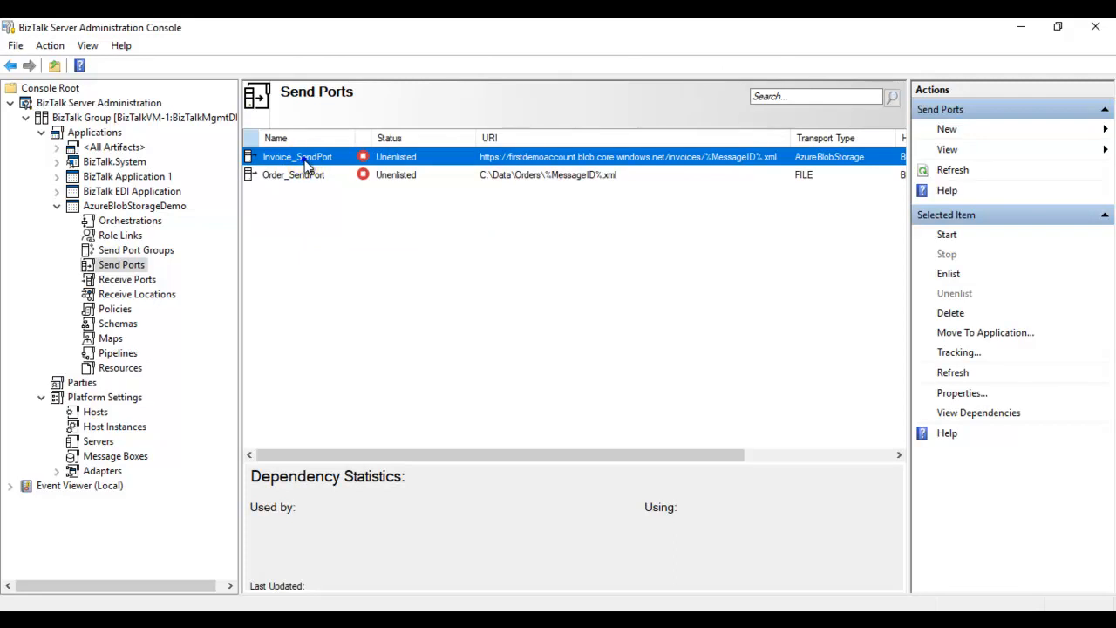
right_click(304, 162)
left_click(358, 172)
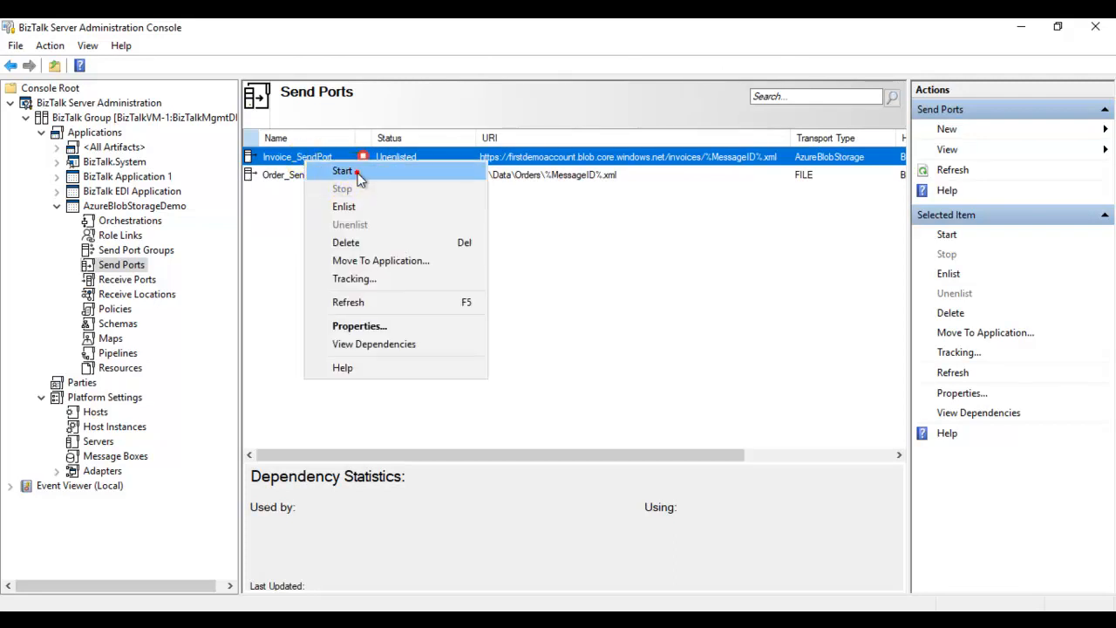
Step: Check the filter expressions of Invoice_SendPort and Order_SendPort, cancelling each properties dialog without changes
double_click(299, 158)
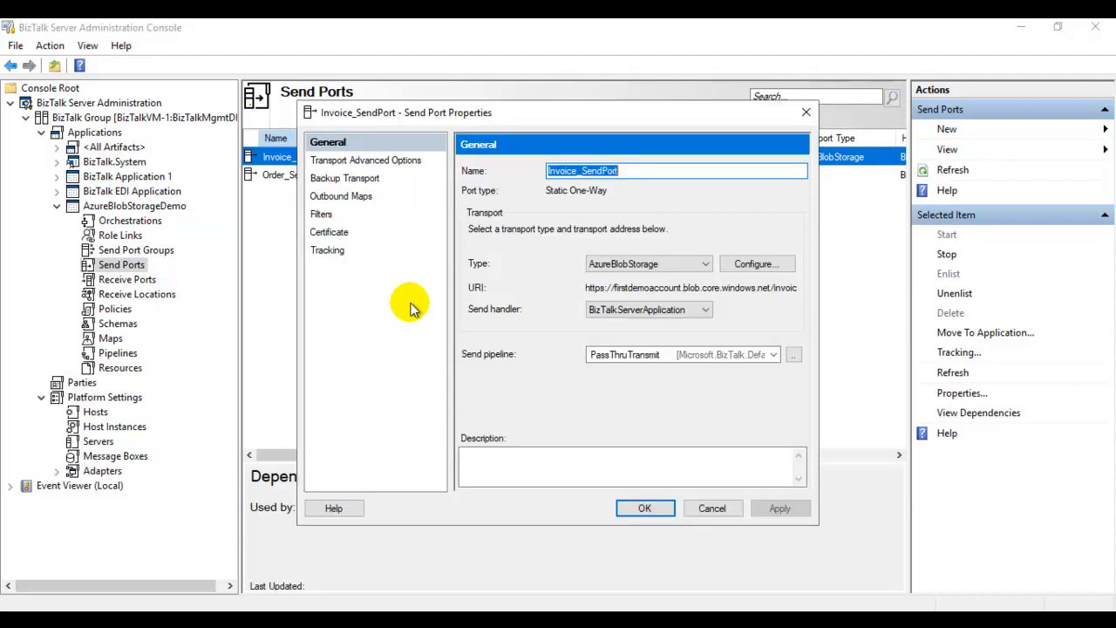
left_click(331, 218)
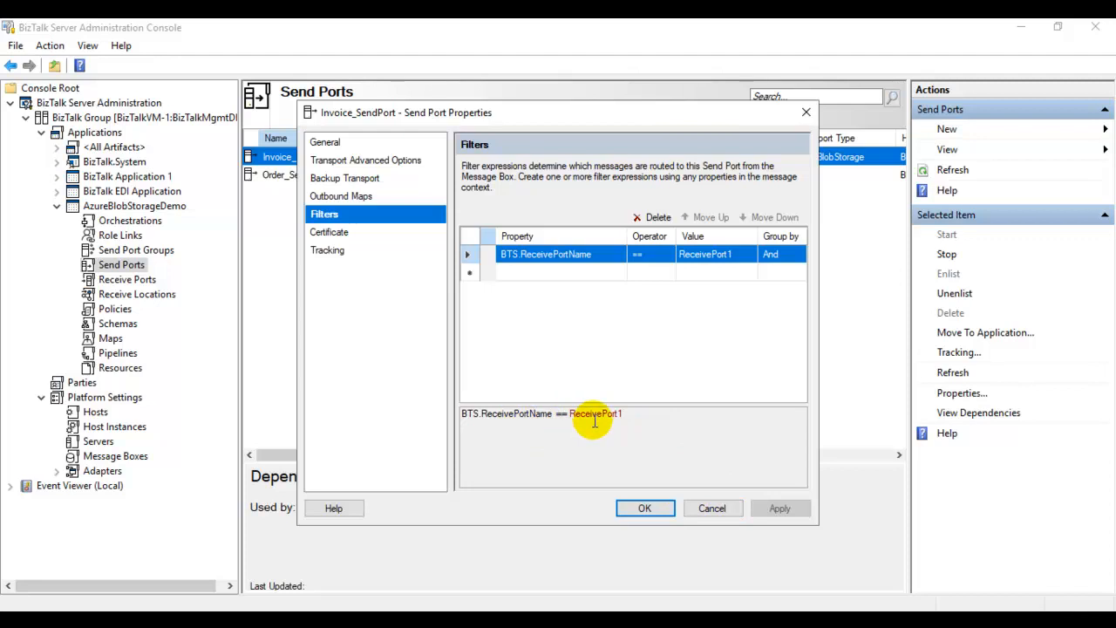
left_click(713, 515)
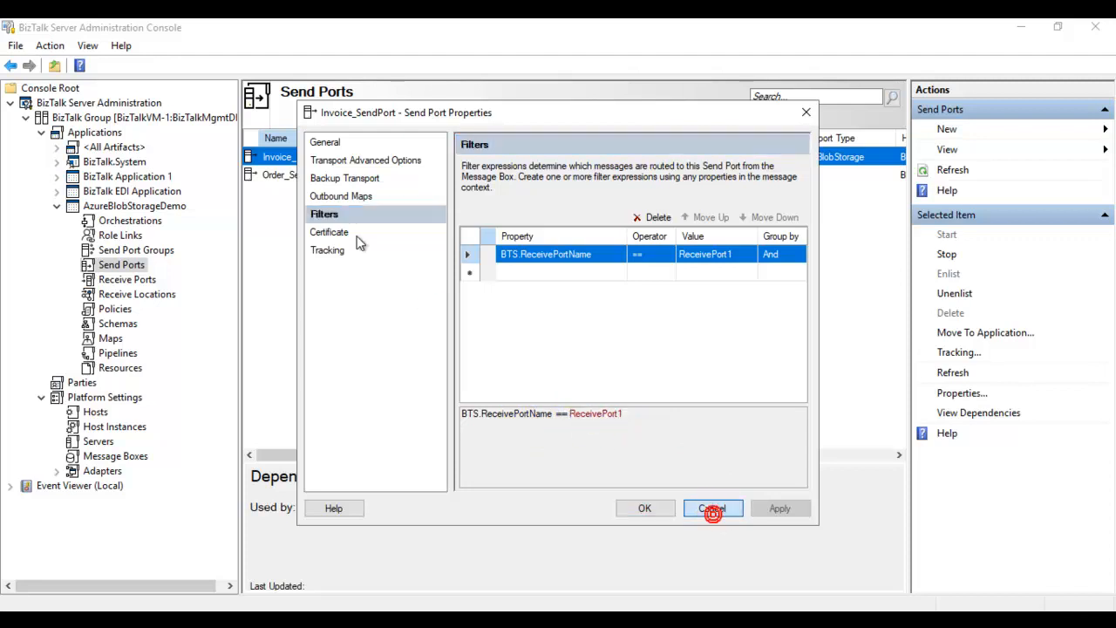
left_click(293, 176)
double_click(302, 175)
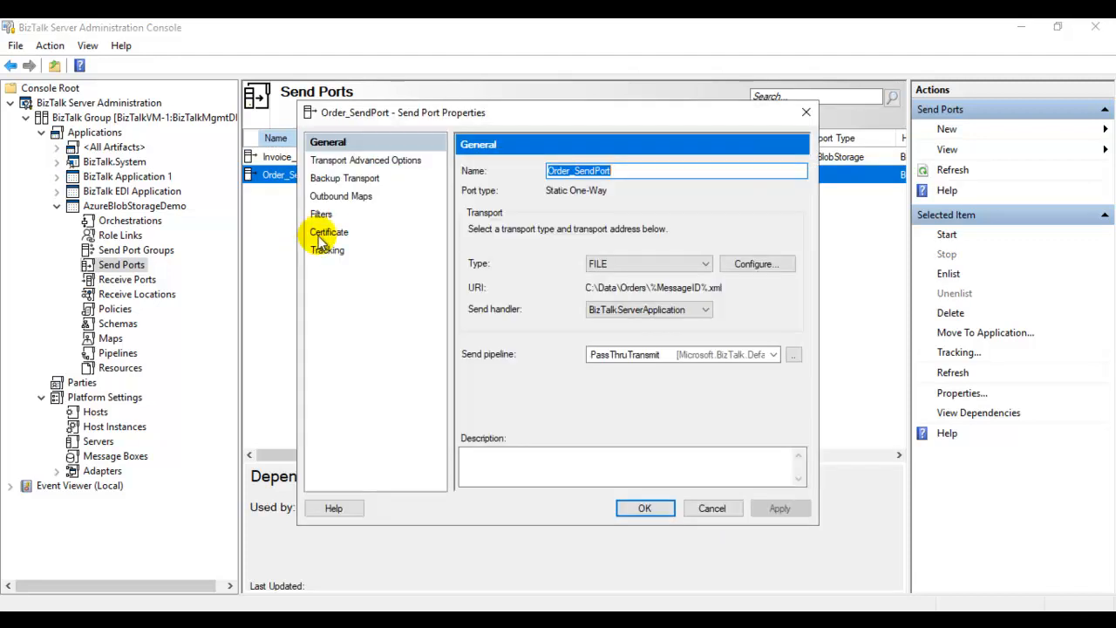
left_click(324, 214)
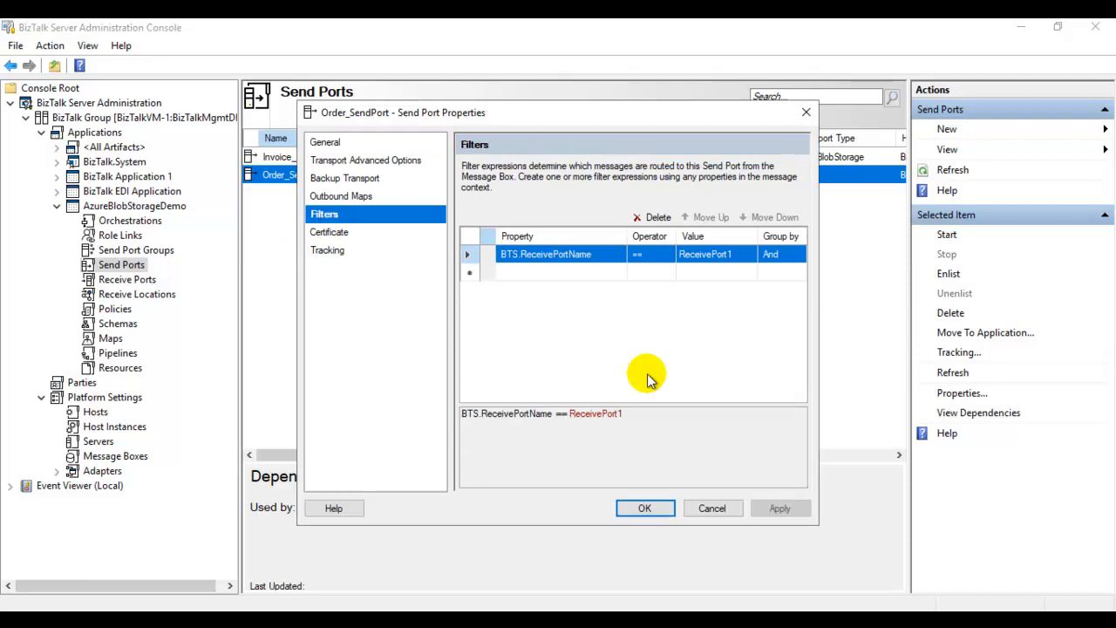
left_click(712, 510)
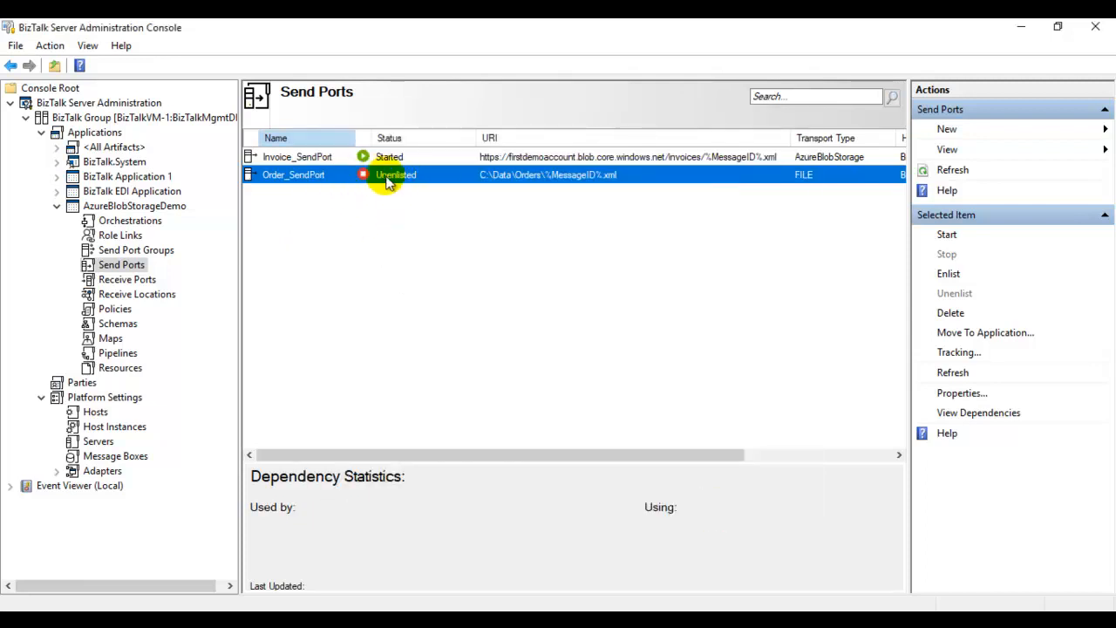
Step: Show the AzureBlobStorage transport configuration of Invoice_SendPort, with the Pay-As-You-Go subscription selected, and review its authentication, container and blob name settings
left_click(301, 158)
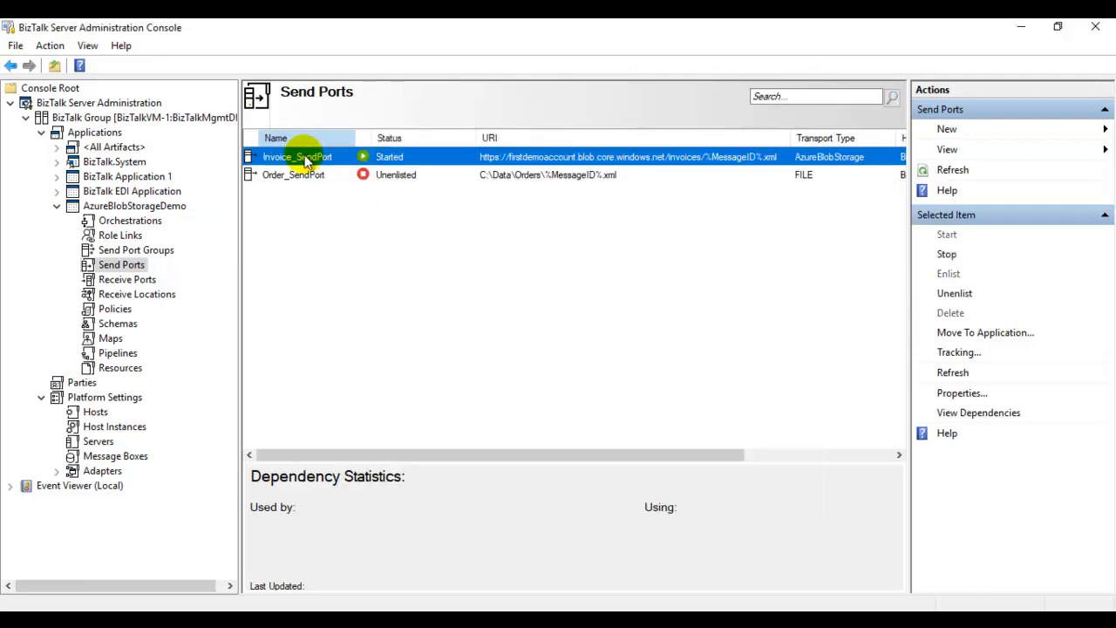
double_click(312, 162)
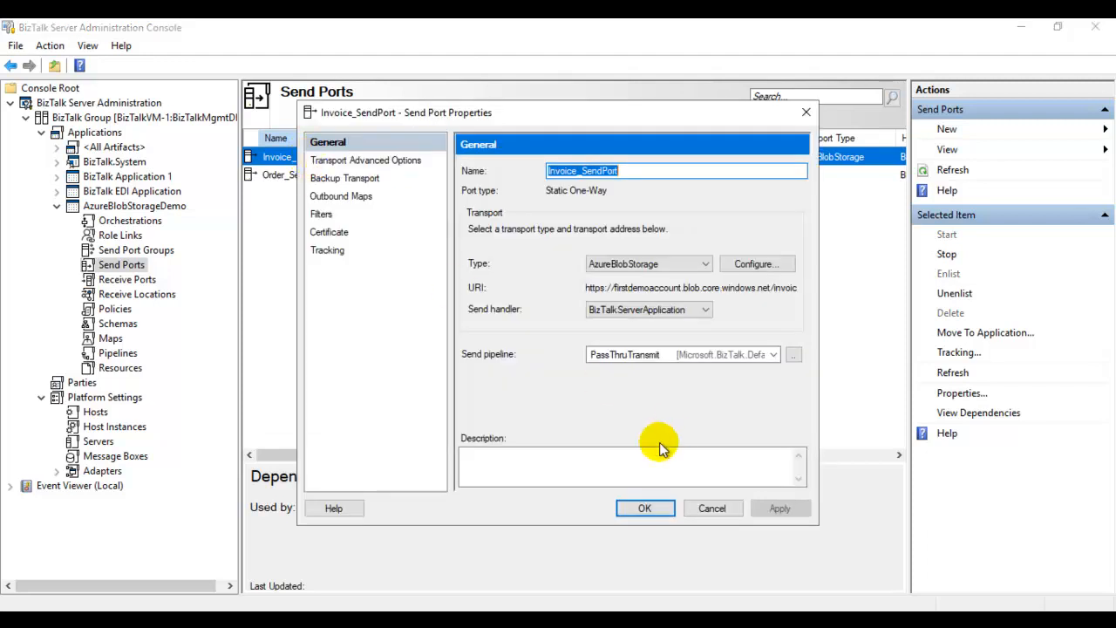
left_click_drag(472, 111, 334, 100)
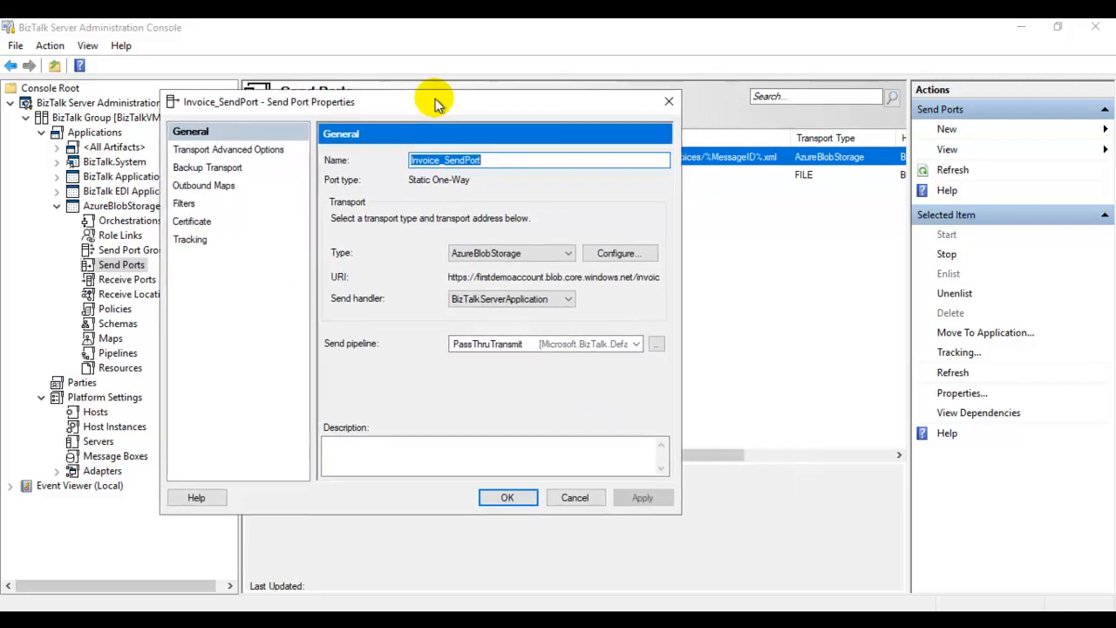
left_click(619, 253)
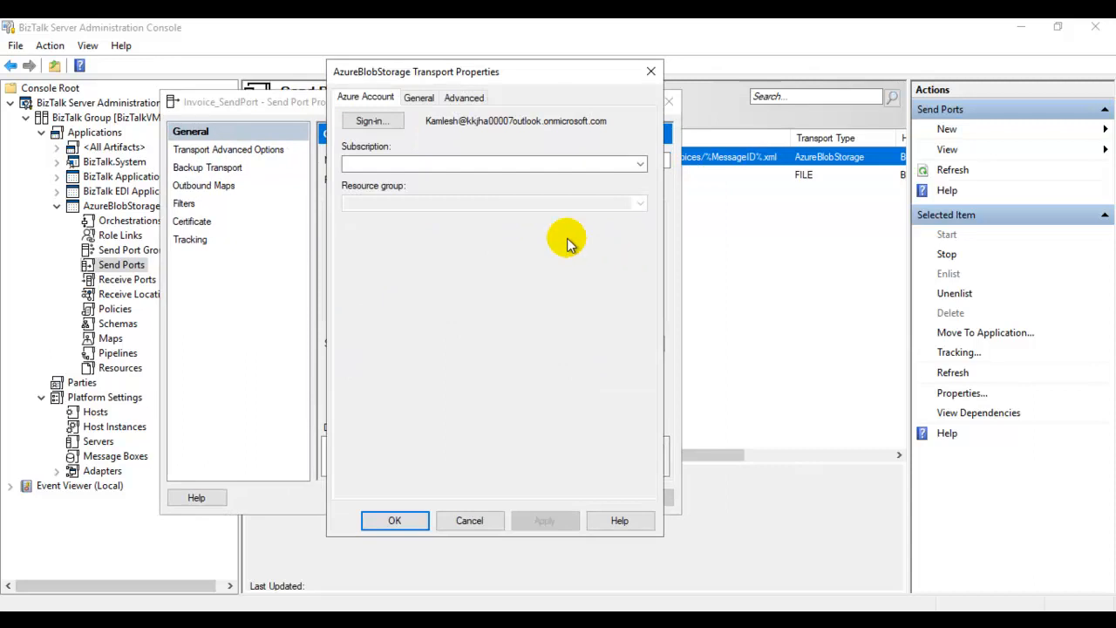
left_click(371, 121)
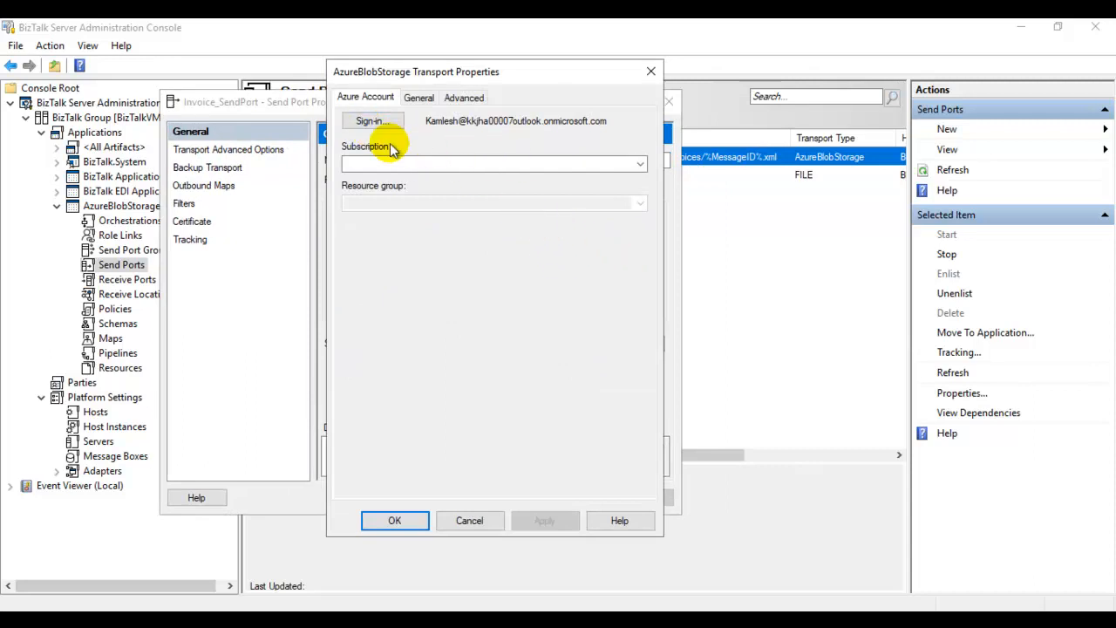
left_click(640, 164)
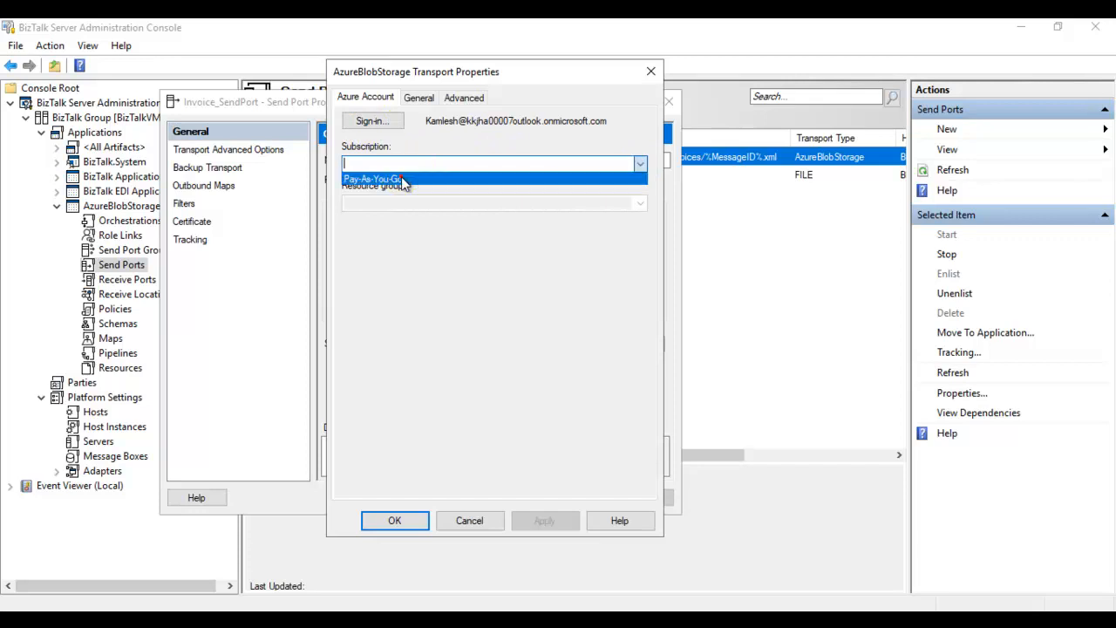
left_click(399, 179)
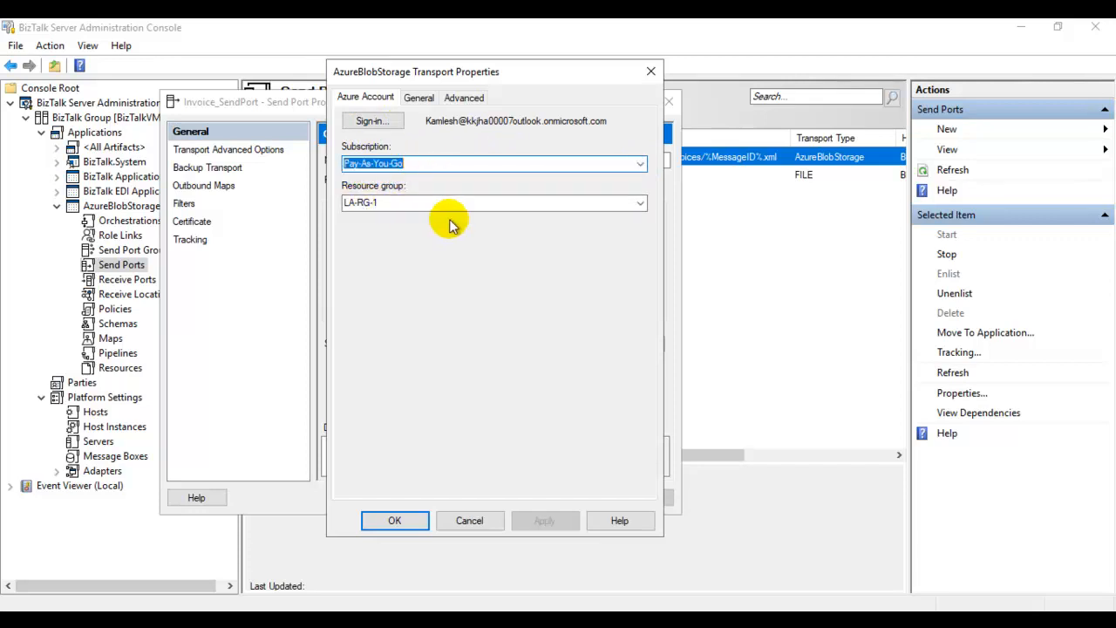
left_click(418, 99)
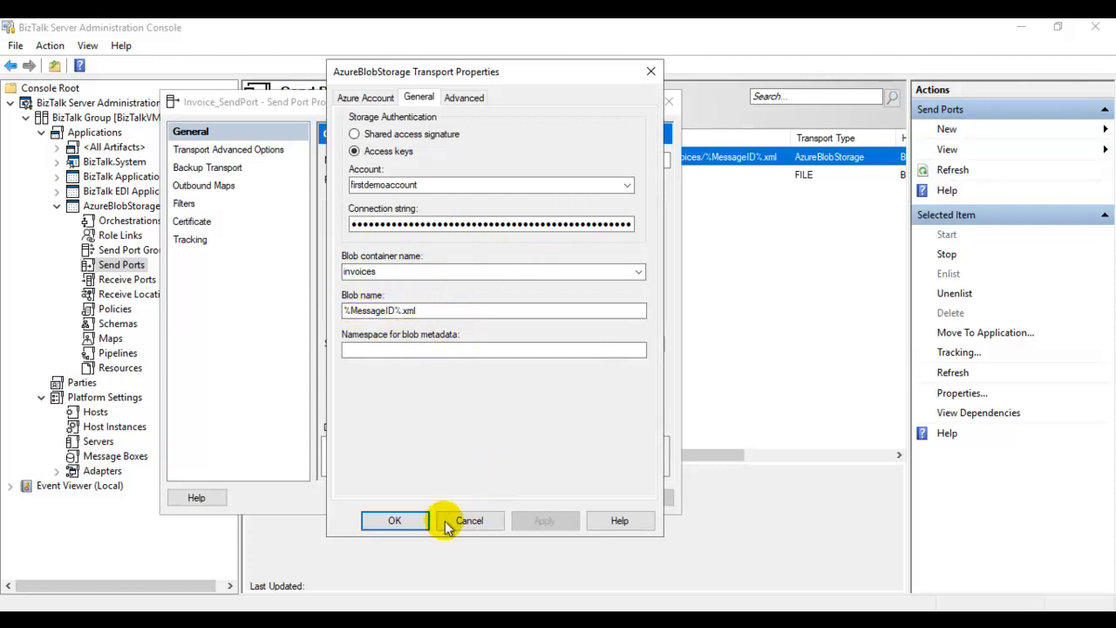
Step: Review the blob type and write mode options of Invoice_SendPort, cancel the transport configuration, and return to the send ports list
left_click(465, 98)
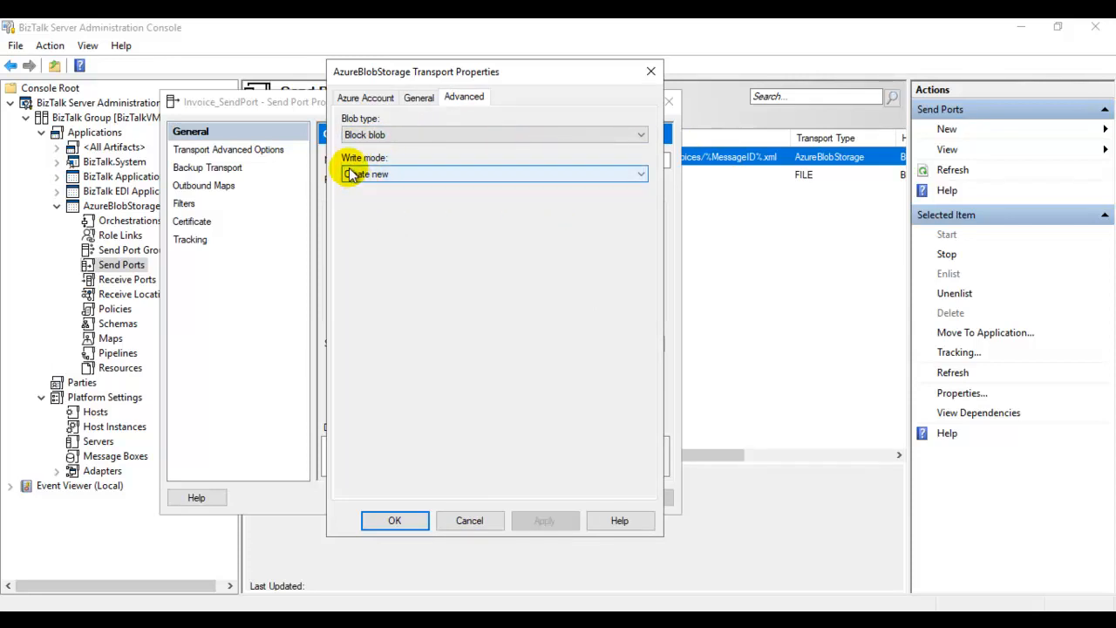
left_click(441, 173)
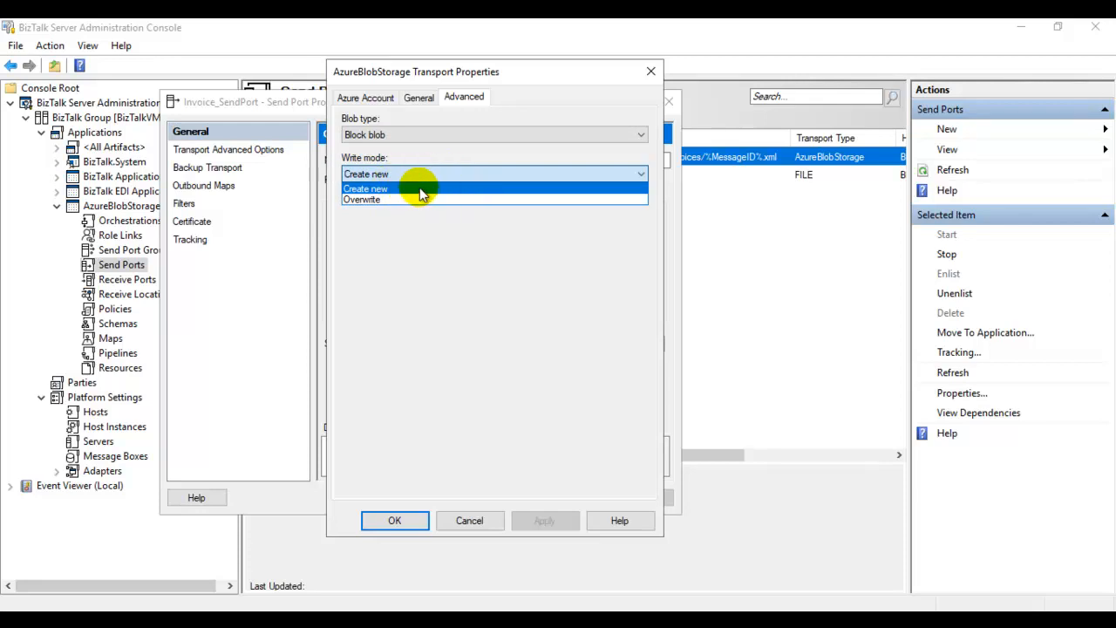
left_click(420, 190)
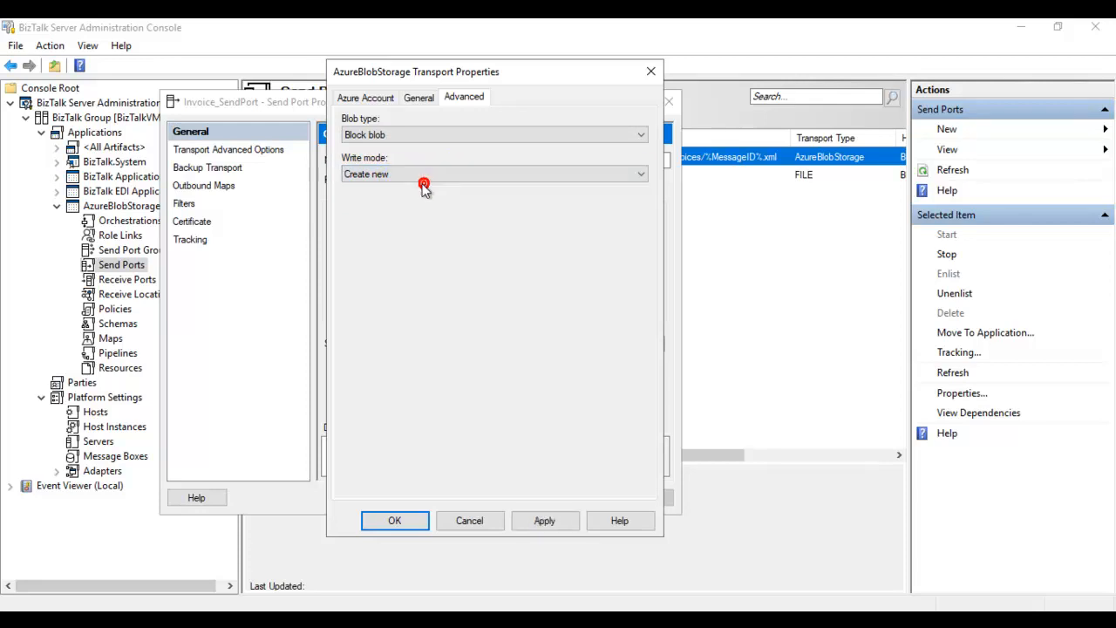
left_click(470, 521)
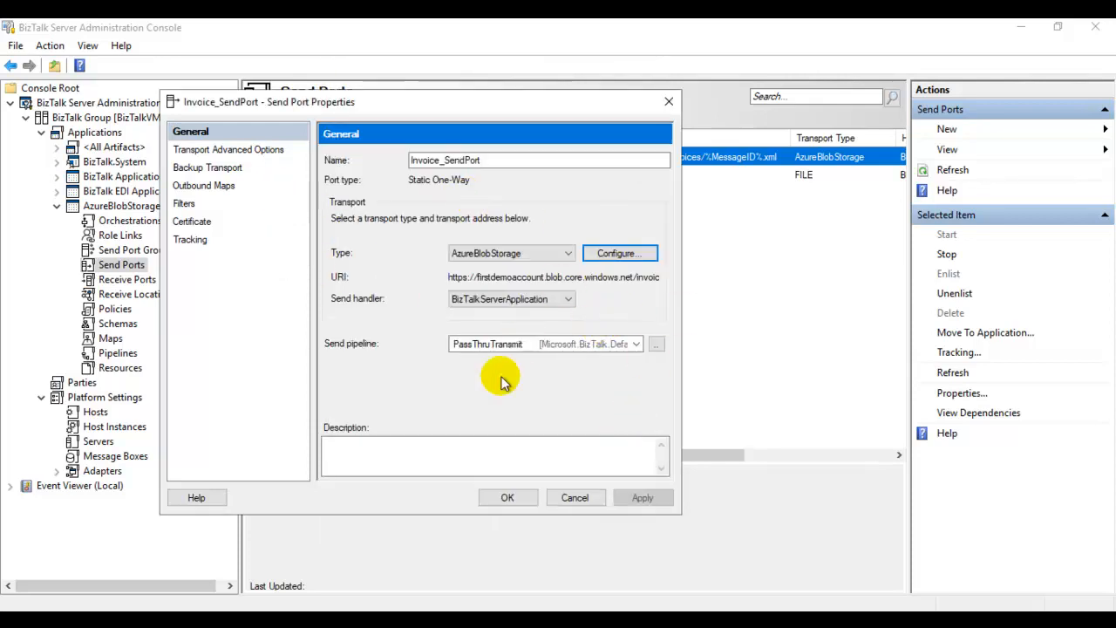
left_click(507, 498)
left_click(420, 255)
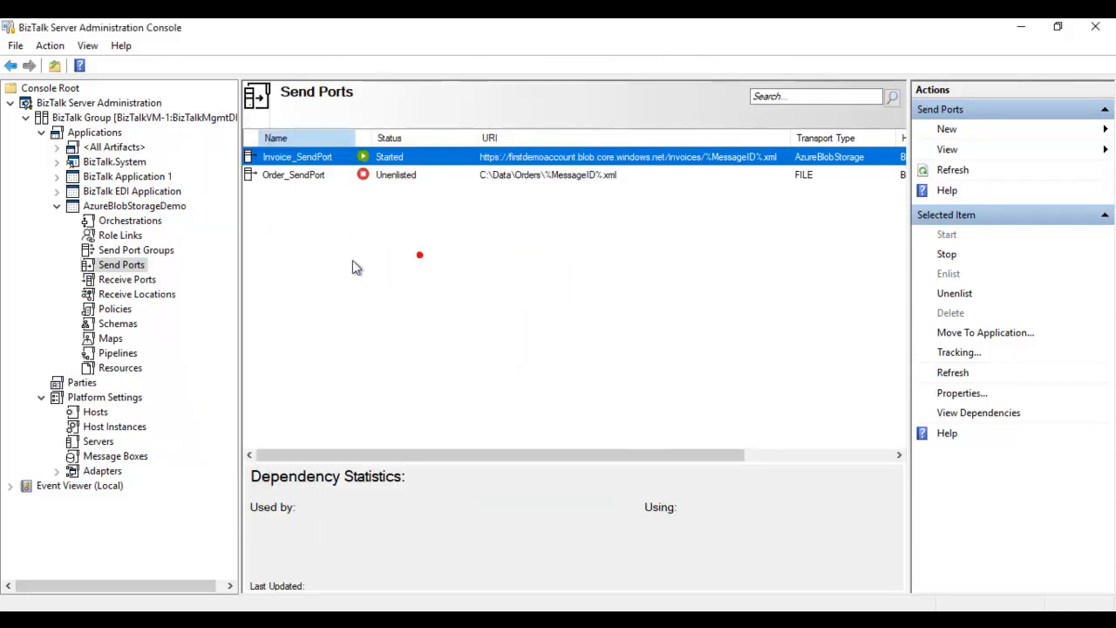
left_click(156, 297)
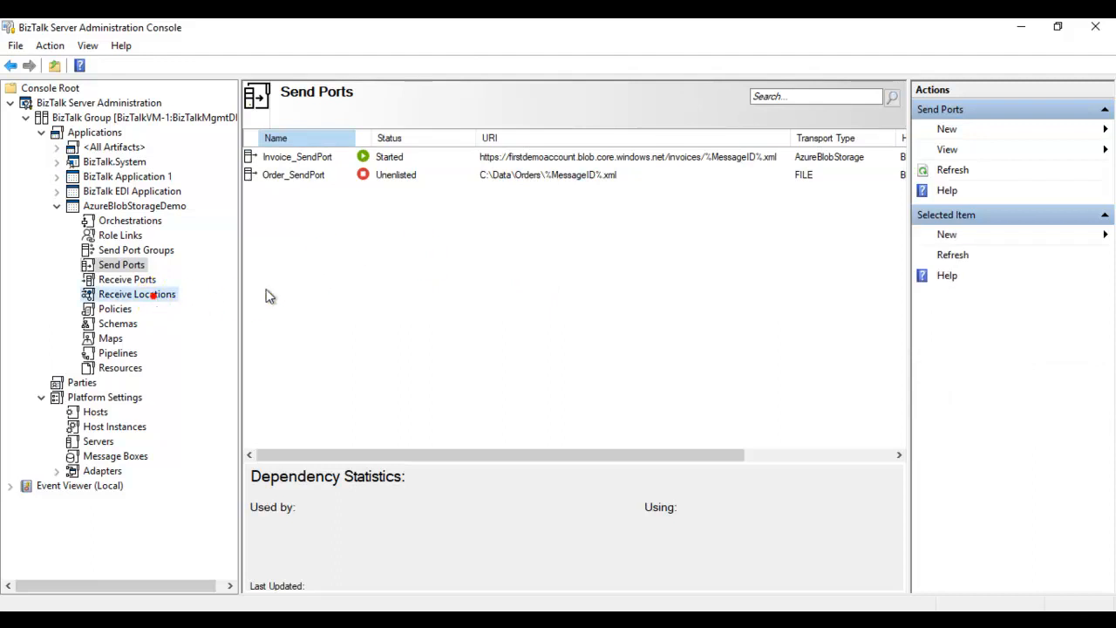
left_click(126, 265)
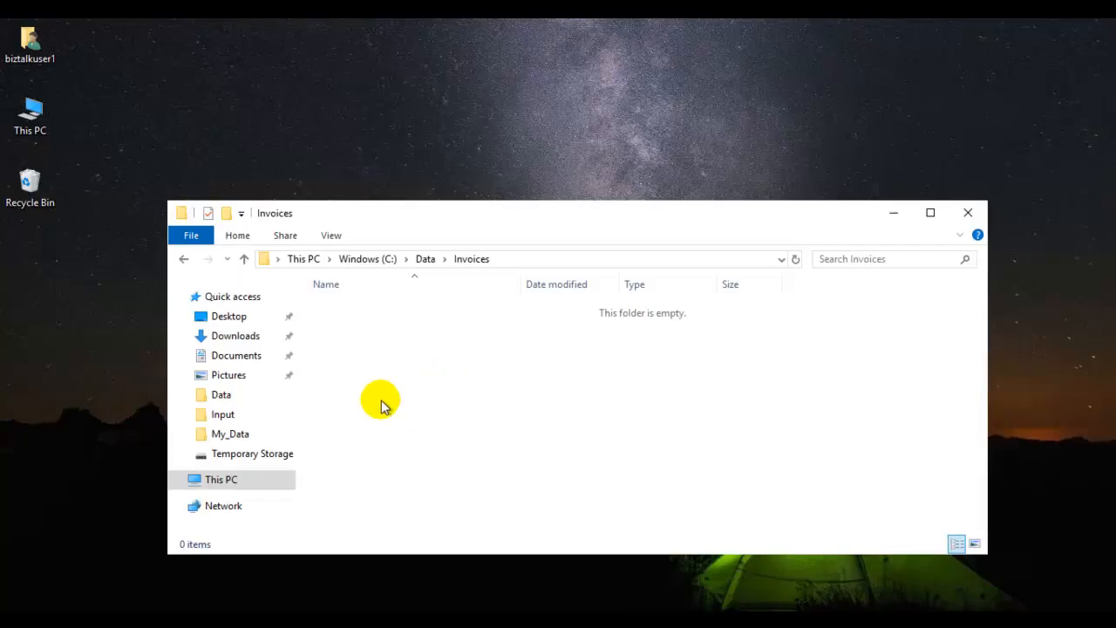
Step: Copy Invoice.txt from the C:\Data folder into its Invoices subfolder
left_click(422, 261)
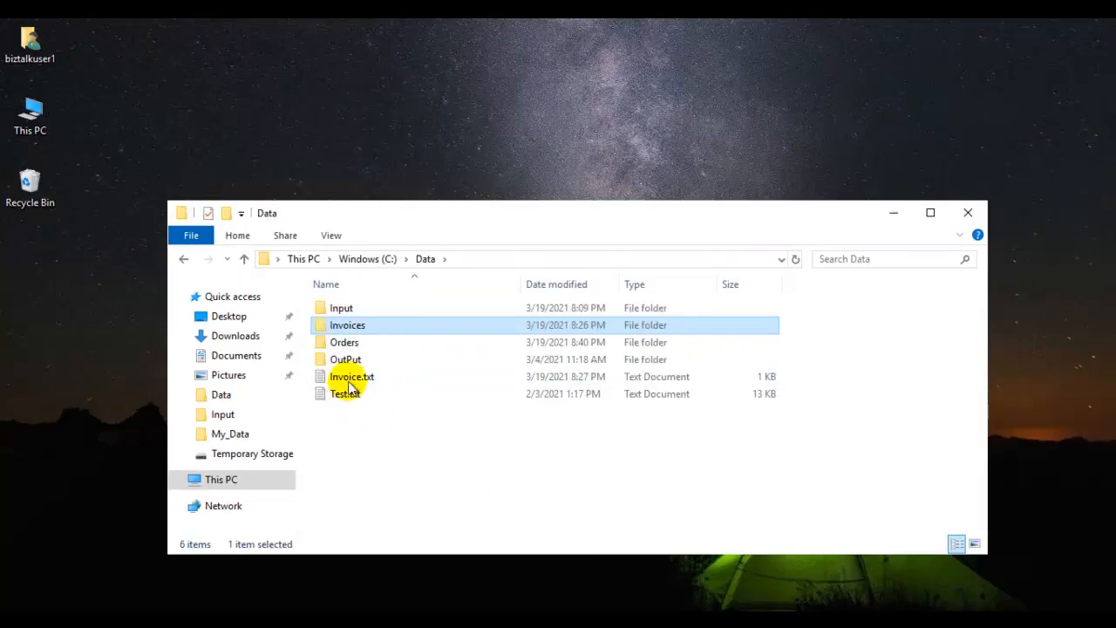
left_click(347, 379)
right_click(353, 381)
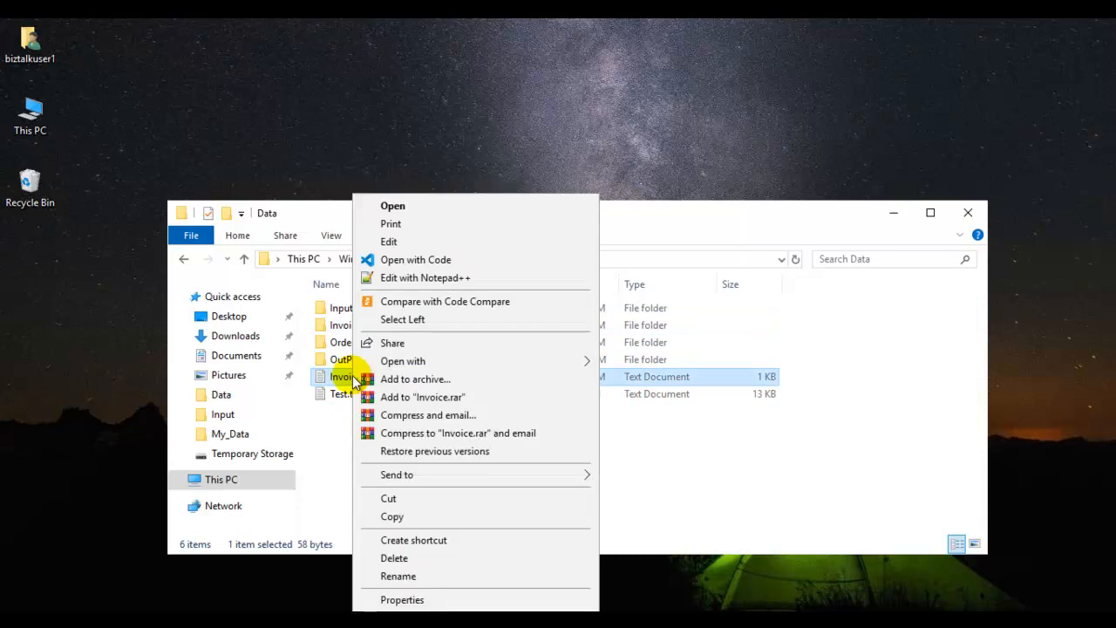
left_click(393, 518)
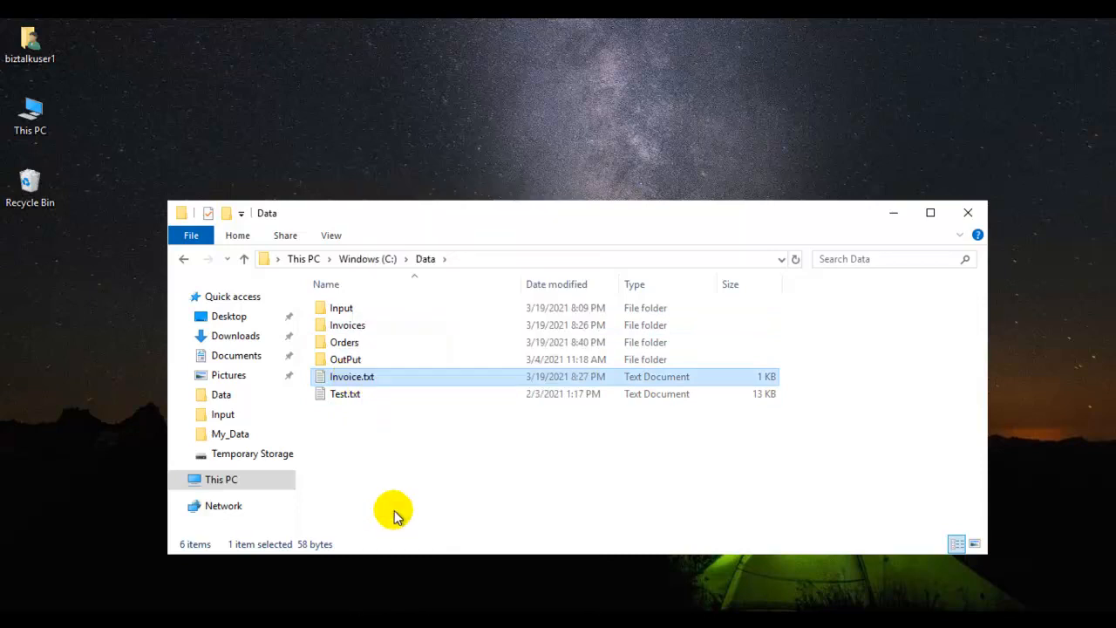
double_click(366, 332)
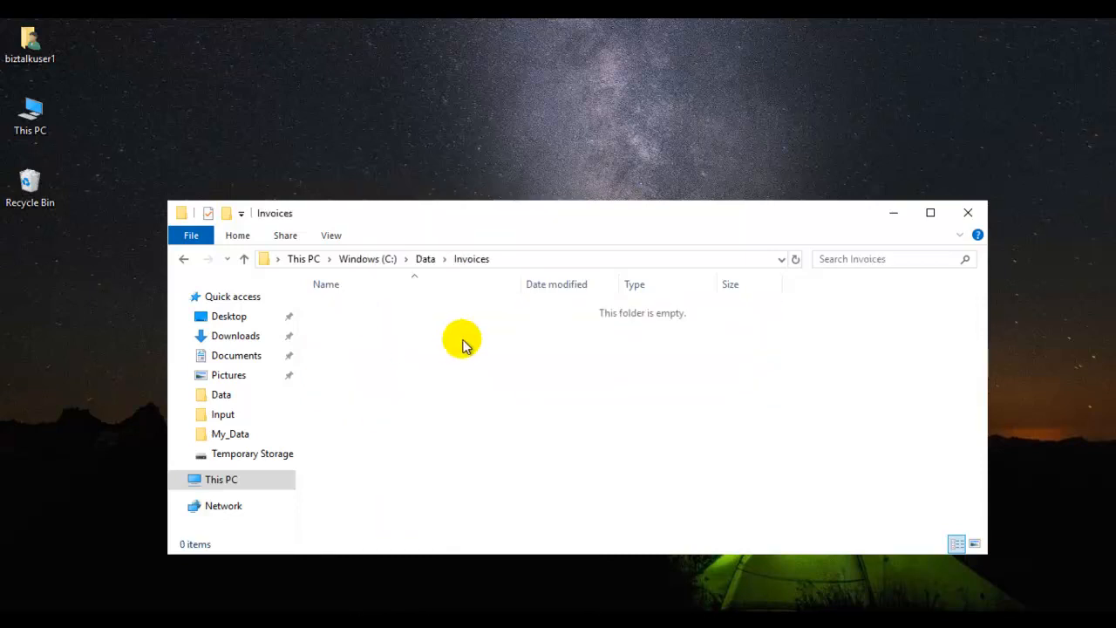
right_click(455, 340)
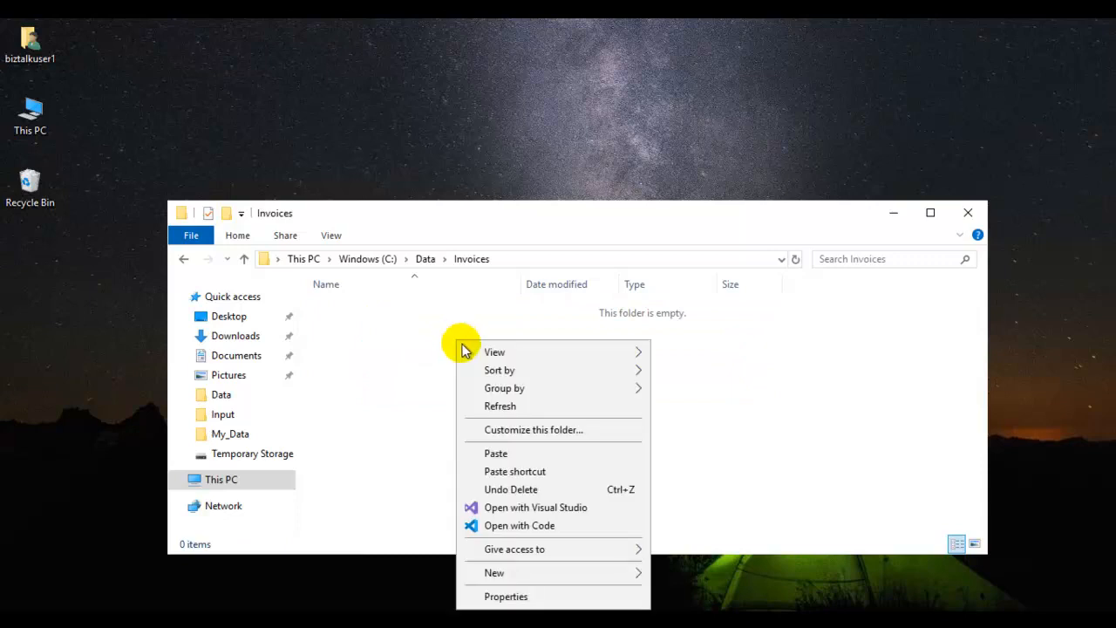
left_click(519, 452)
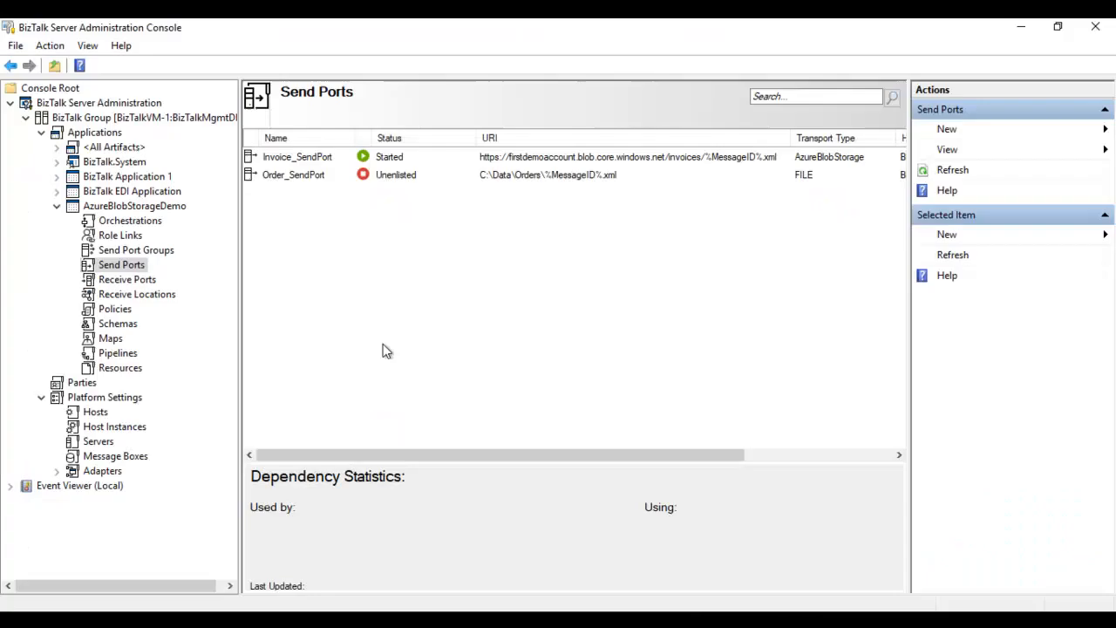
Step: Switch to the BizTalk administration console and rerun the BizTalk group's query for all in-progress service instances
left_click(160, 119)
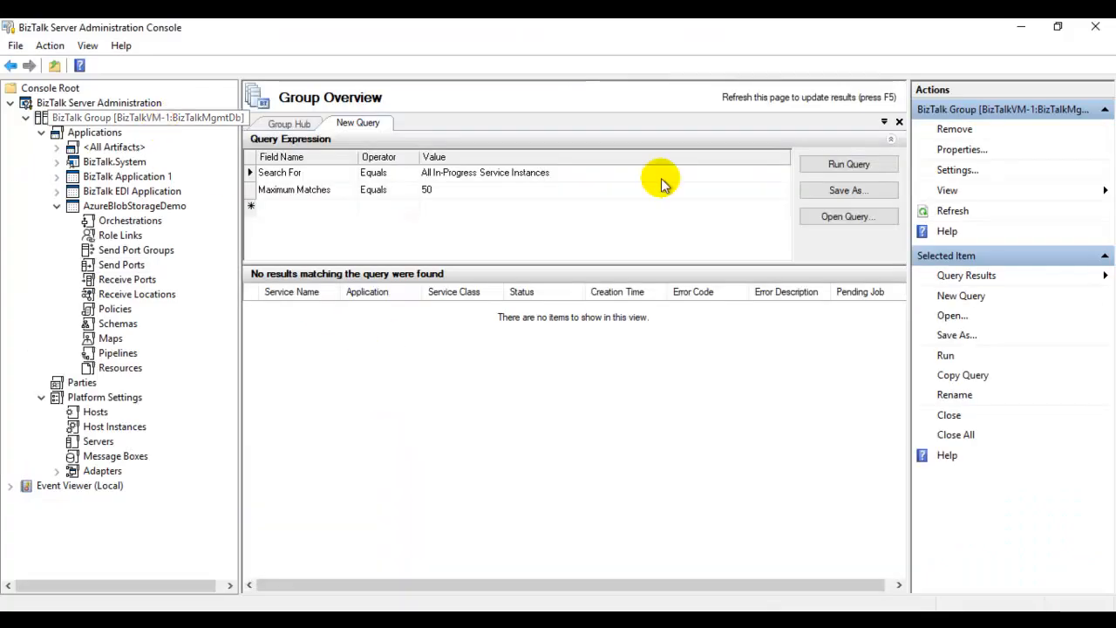
left_click(844, 168)
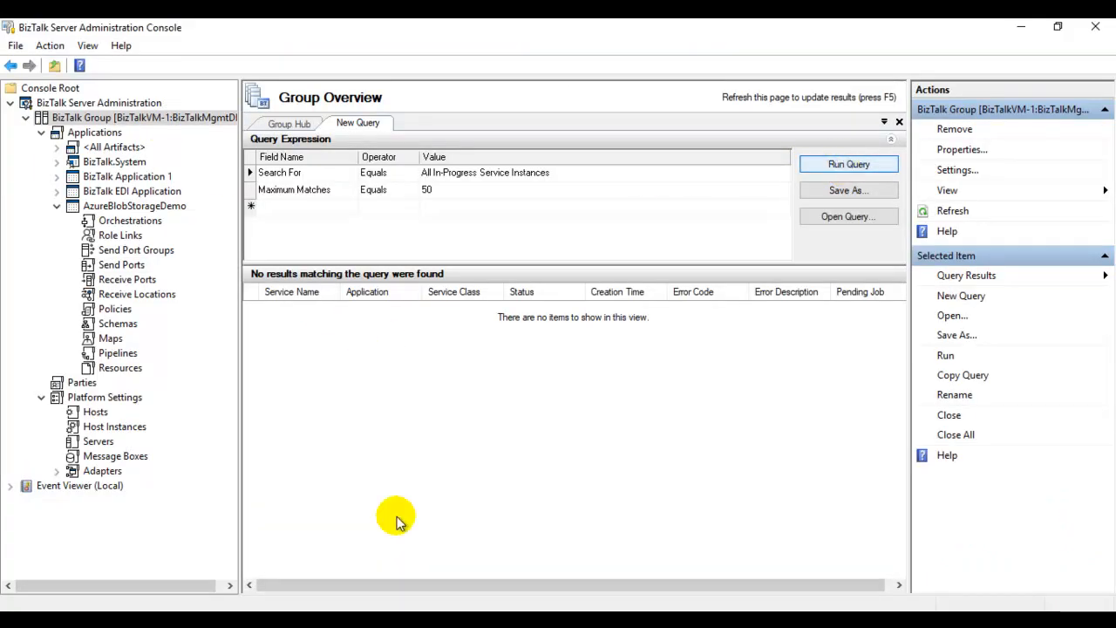
Step: Switch to the Azure portal and open the invoices container of the firstdemoaccount storage account
mouse_move(678, 35)
left_click(721, 30)
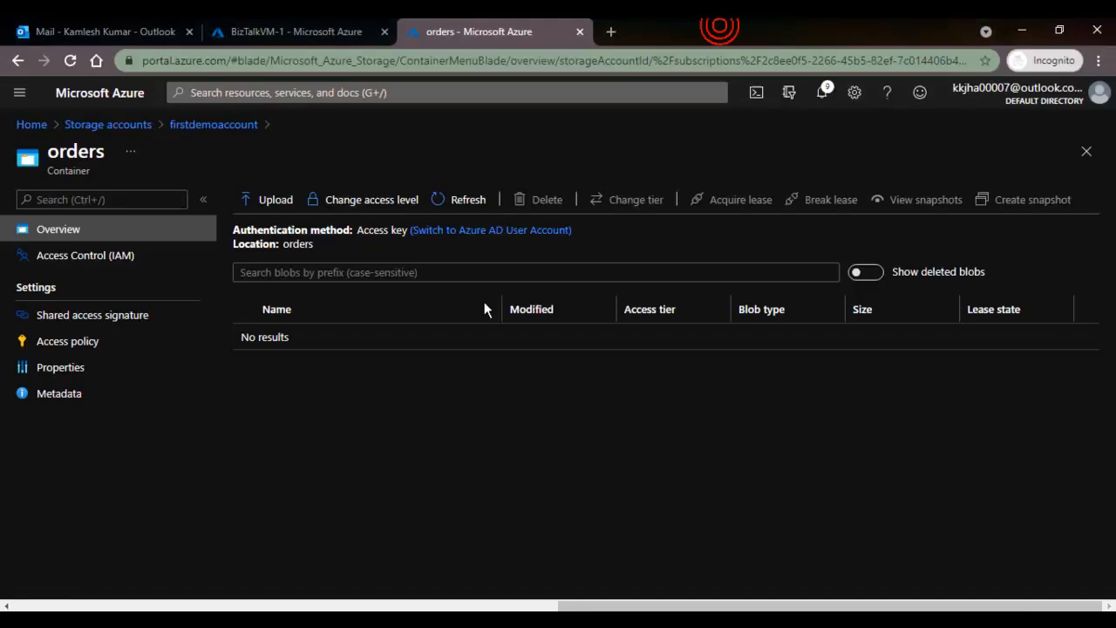
left_click(222, 129)
left_click(538, 297)
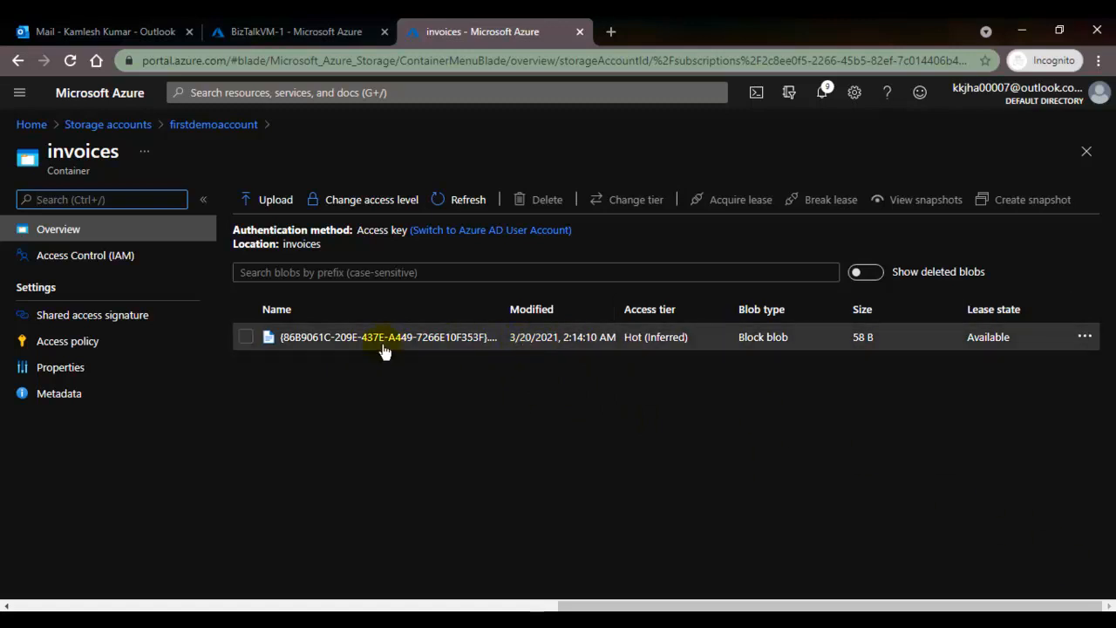
Step: Examine the content of the XML blob in the invoices container in its editor view, and close the blob
left_click(297, 341)
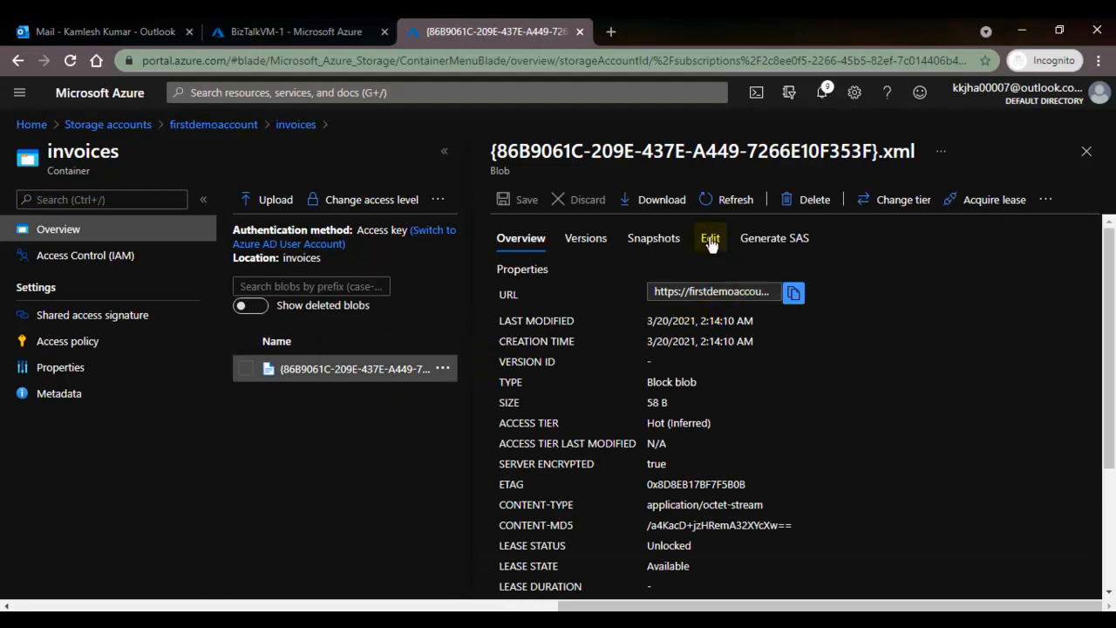
left_click(710, 240)
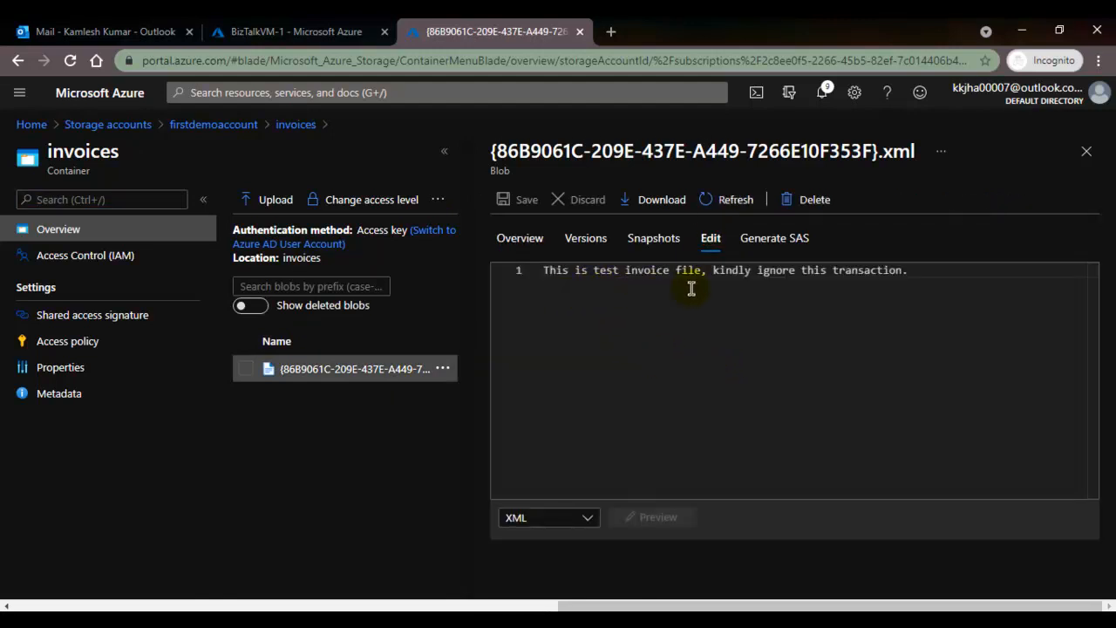
left_click(1087, 152)
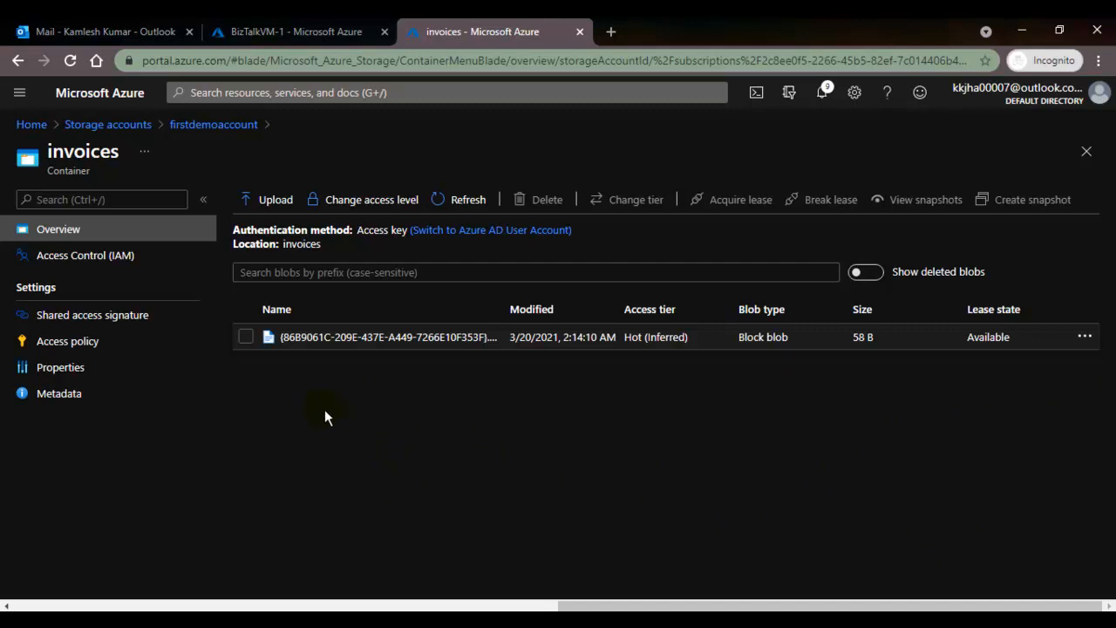
Step: Switch to the running PowerPoint slide show and advance from the demo title to the closing Thank You slide
mouse_move(819, 621)
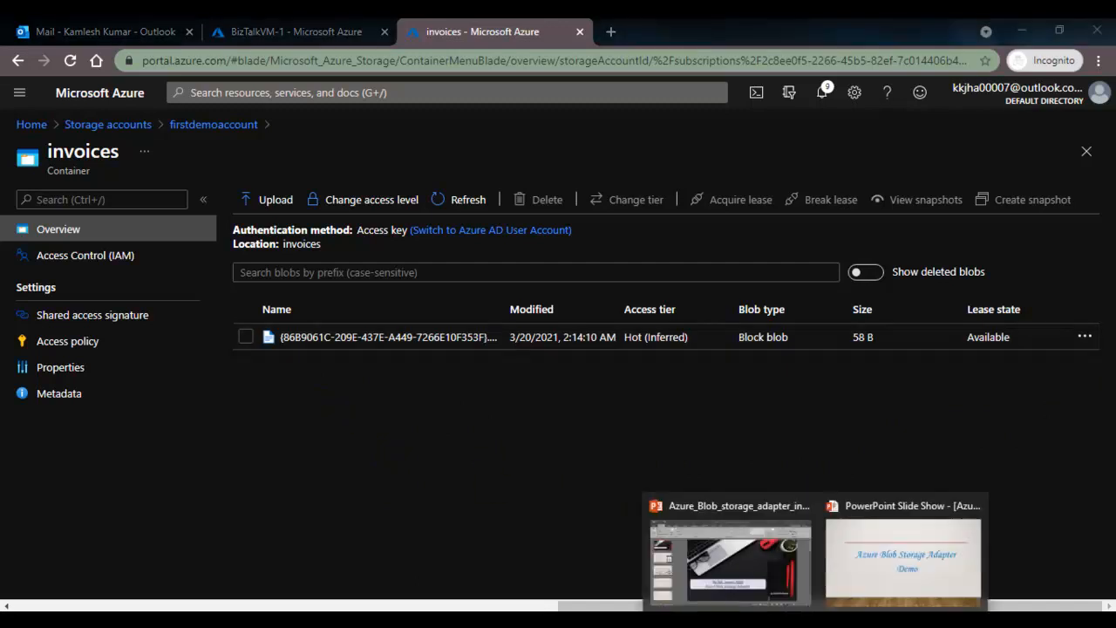
left_click(872, 548)
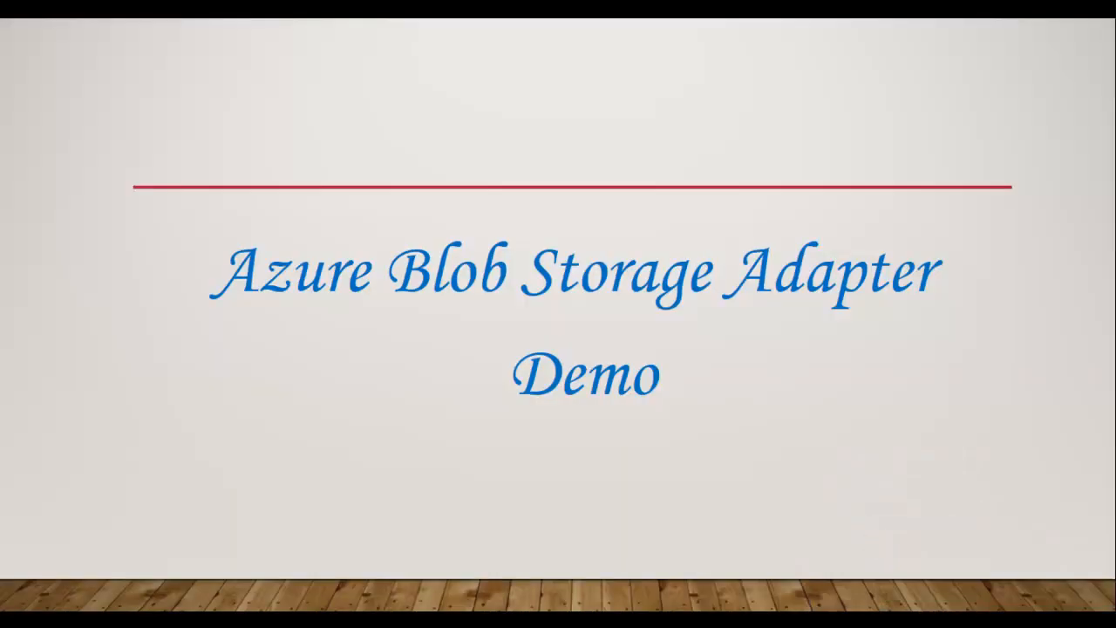
key("Right")
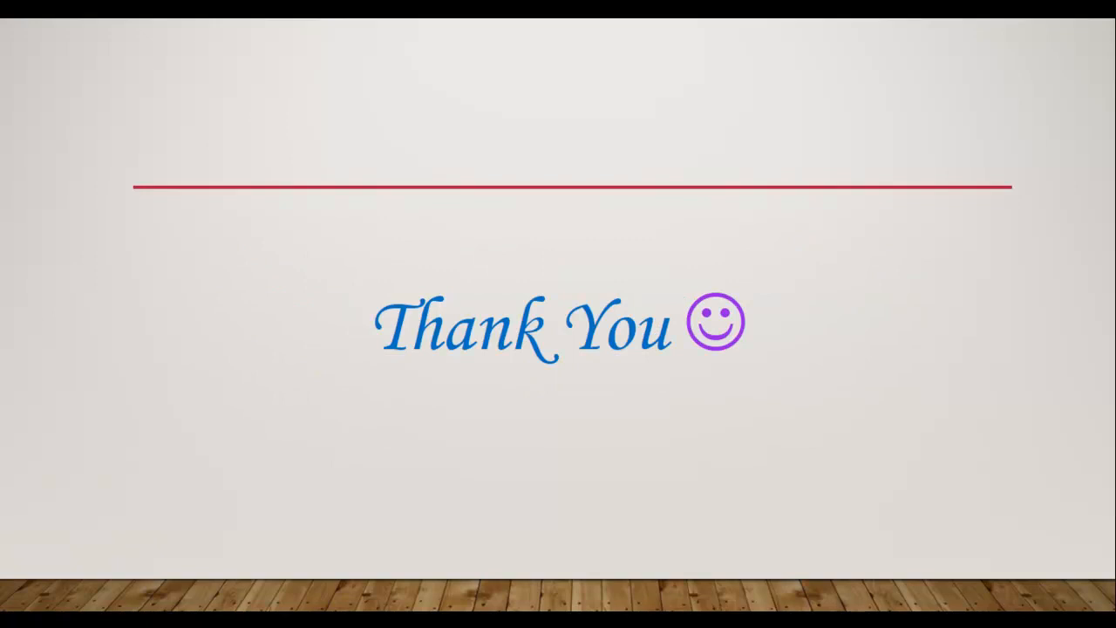